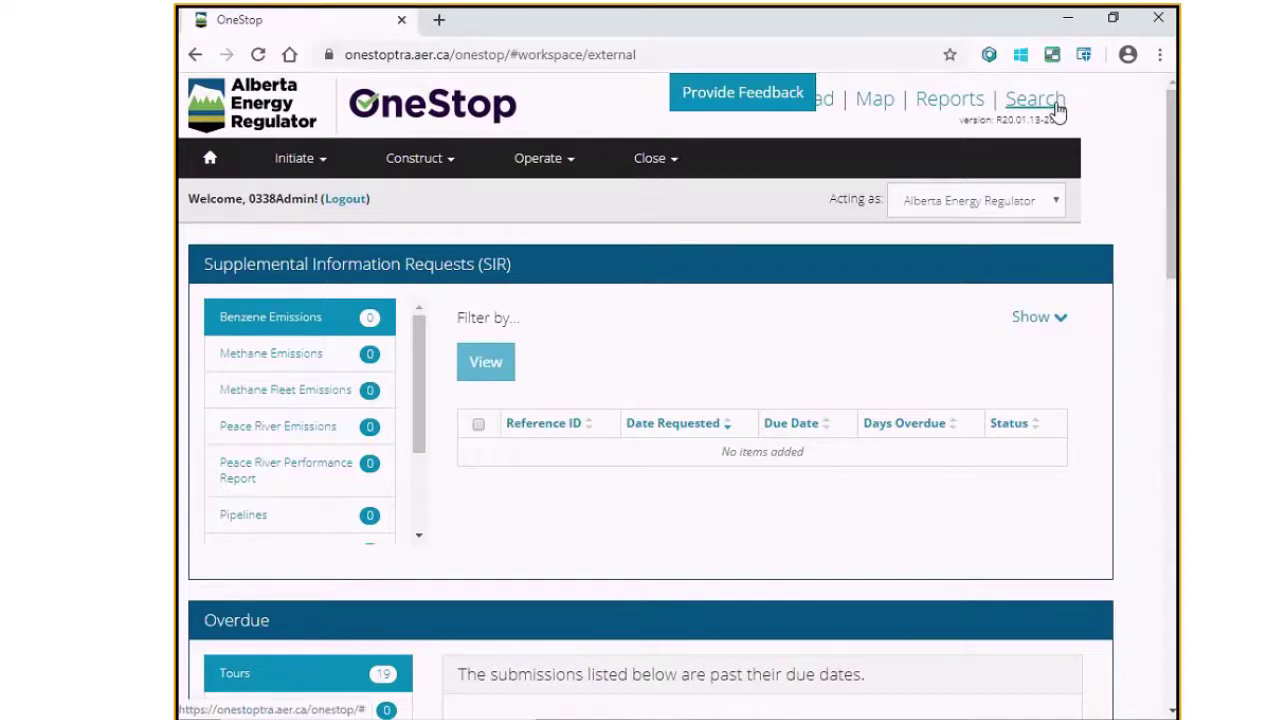
Step: Go to the search page and switch to searching Submissions
click(1058, 112)
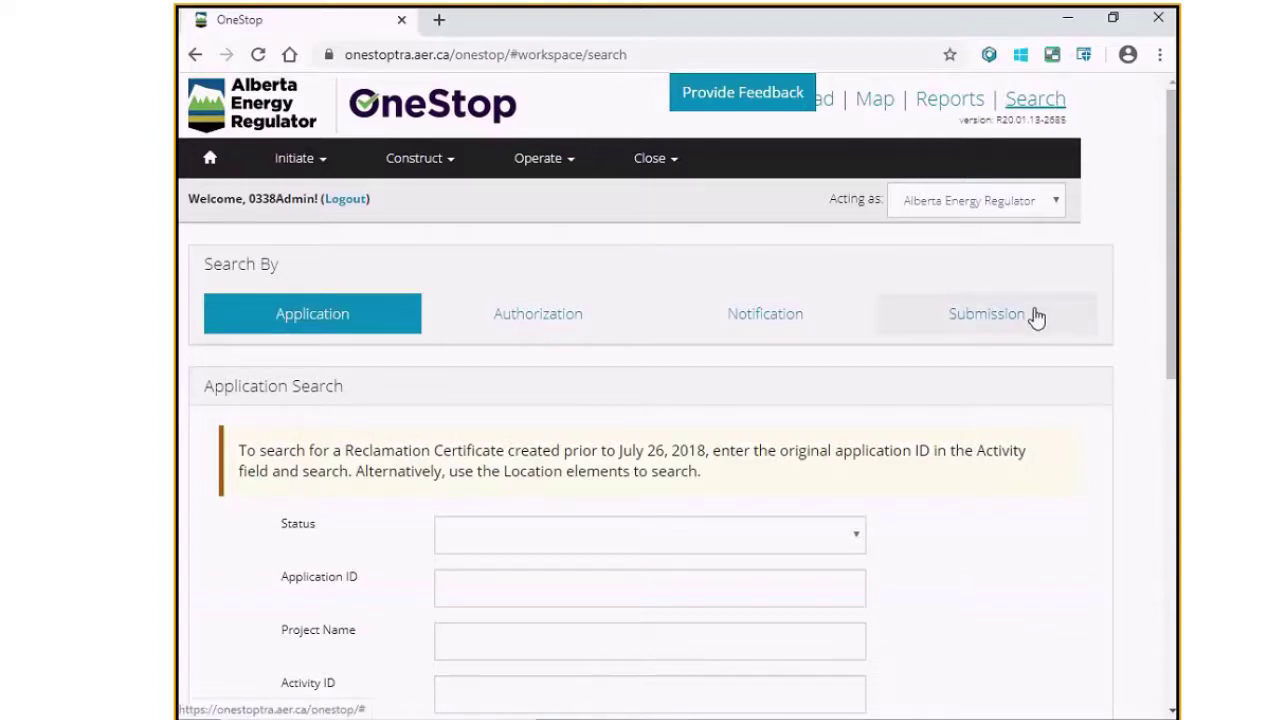
click(1037, 317)
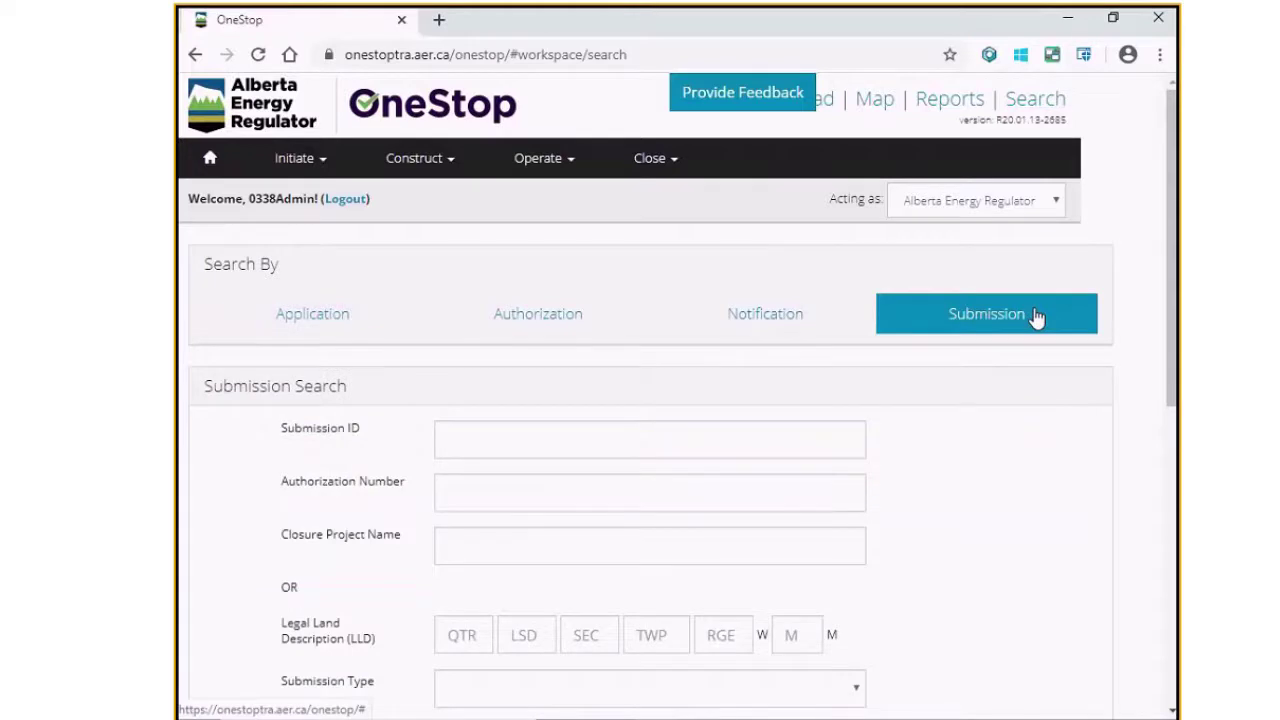
scroll(1005, 429, down, 1)
scroll(1008, 429, down, 1)
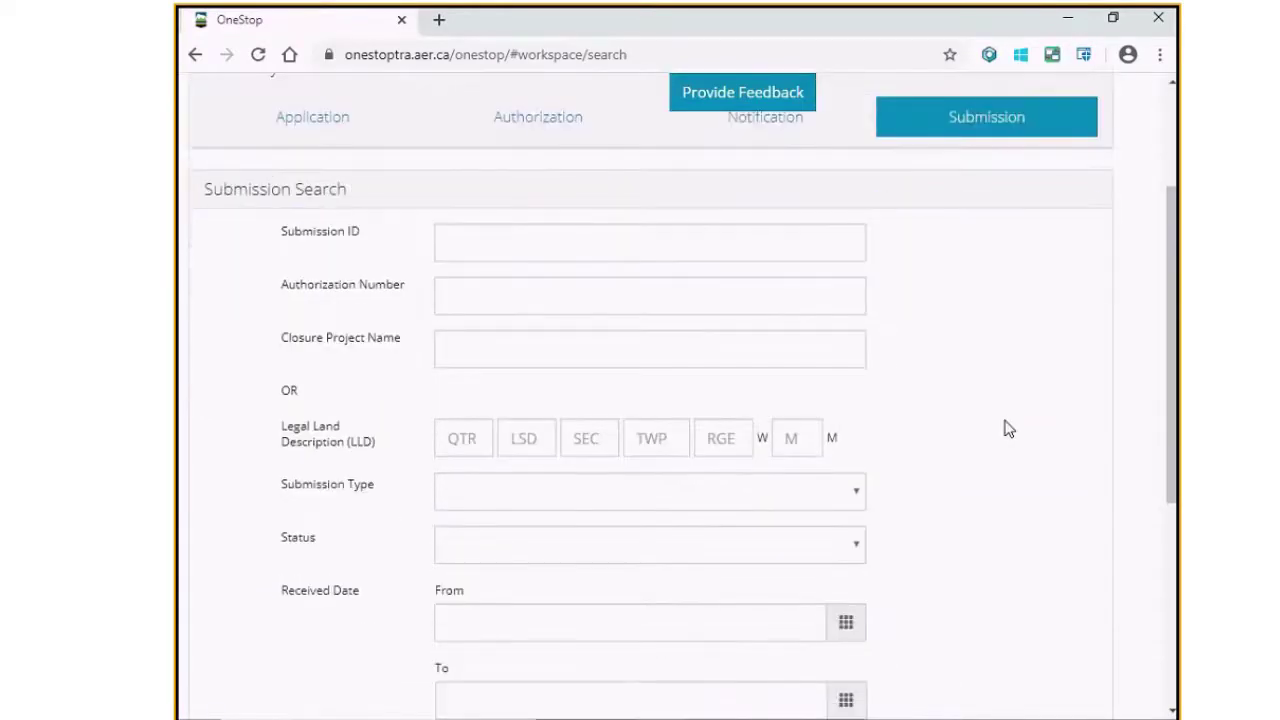
scroll(1008, 429, down, 1)
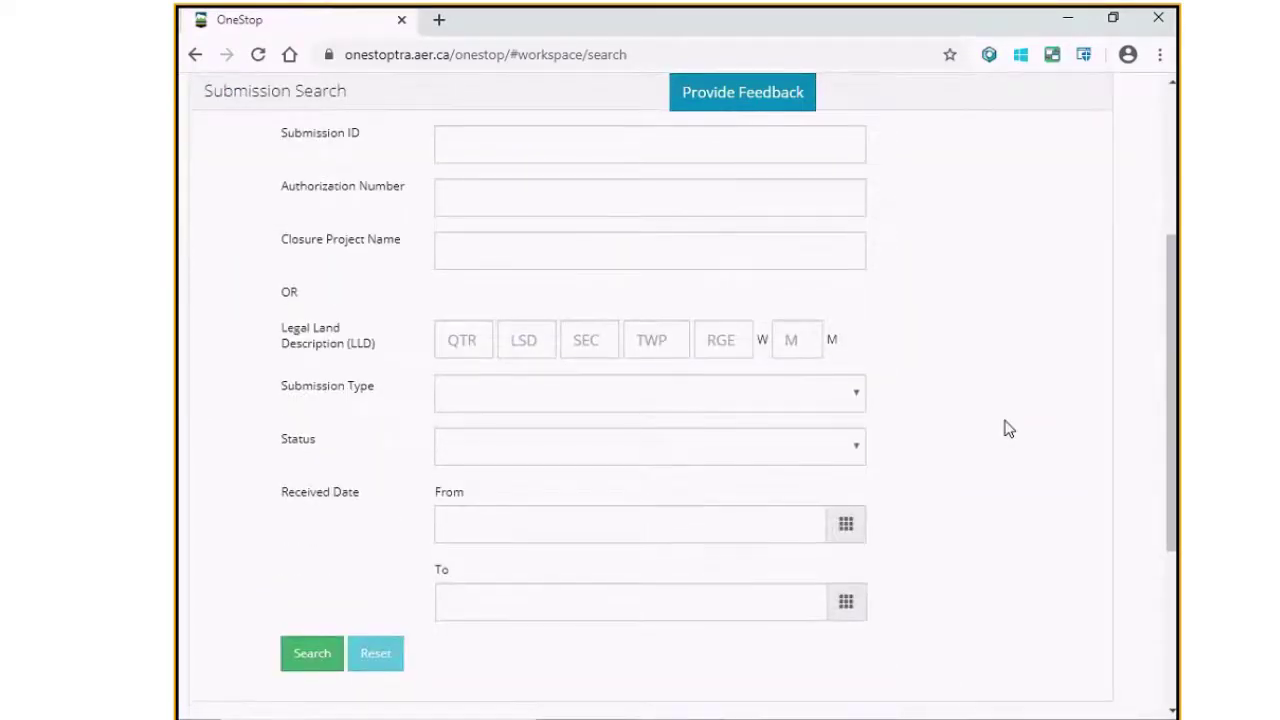
scroll(1008, 429, up, 1)
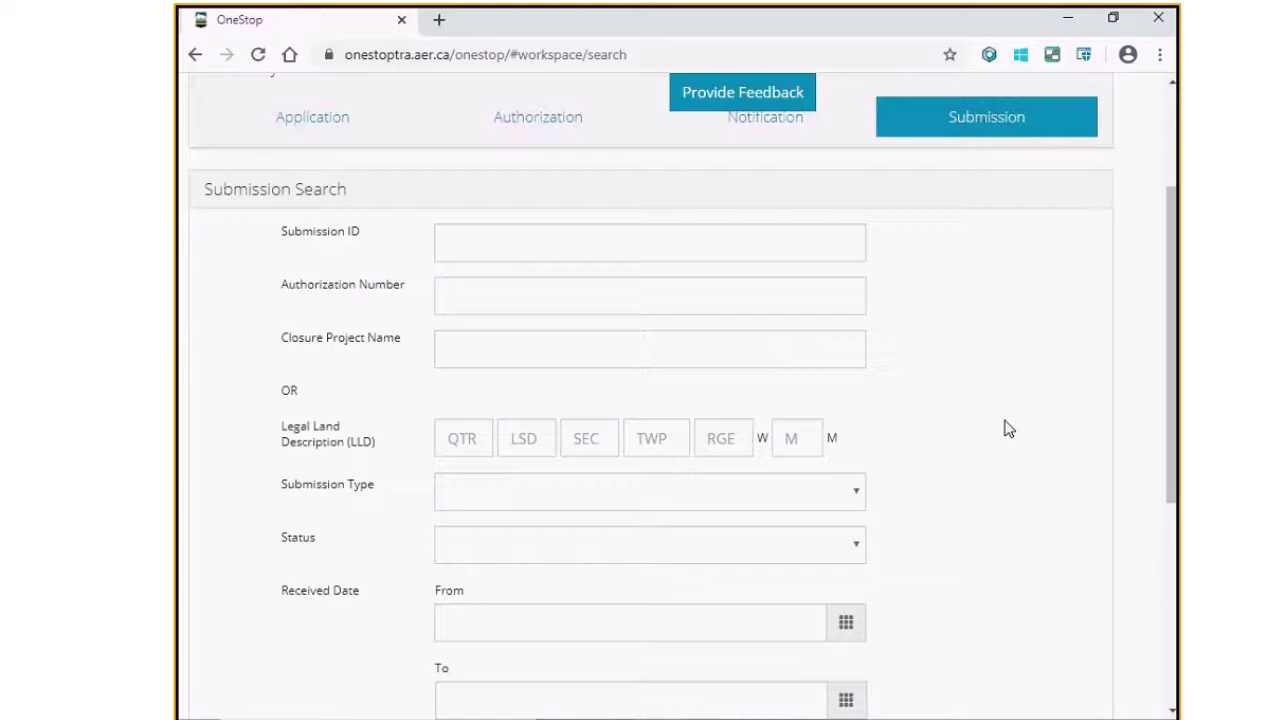
Step: Search by authorization number 0285284 and scroll down to the four results
click(759, 290)
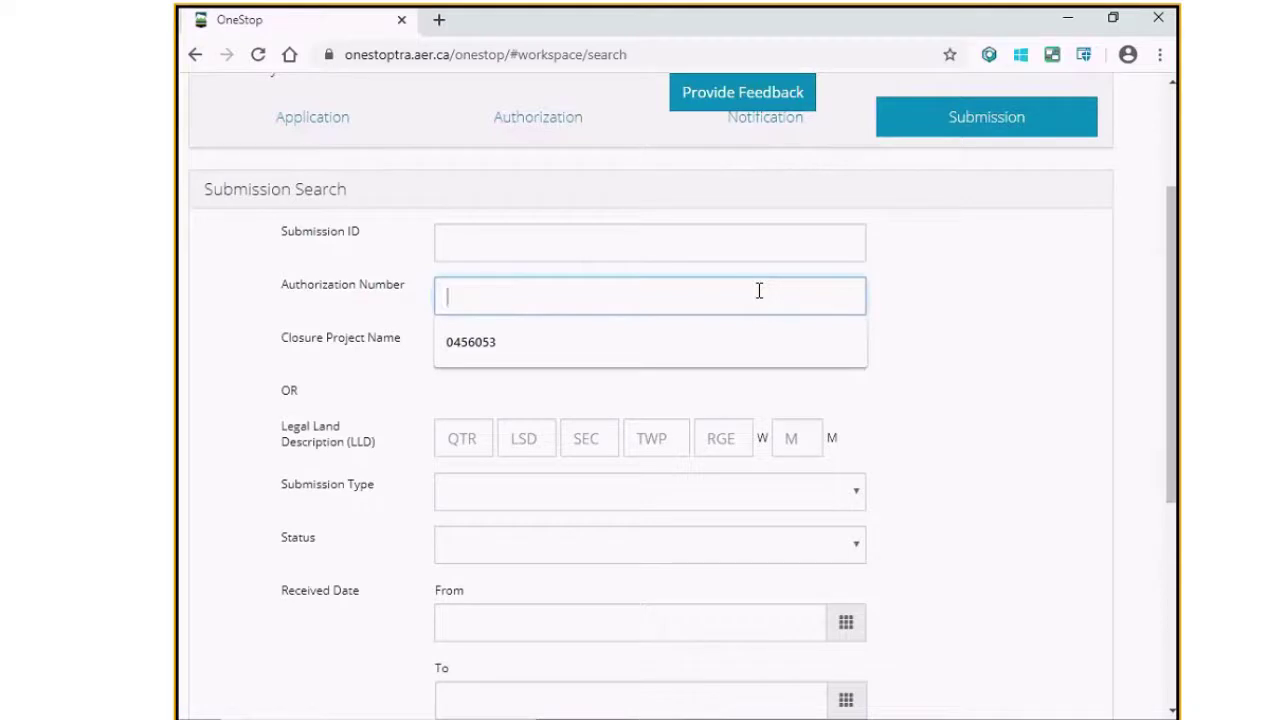
text(0285)
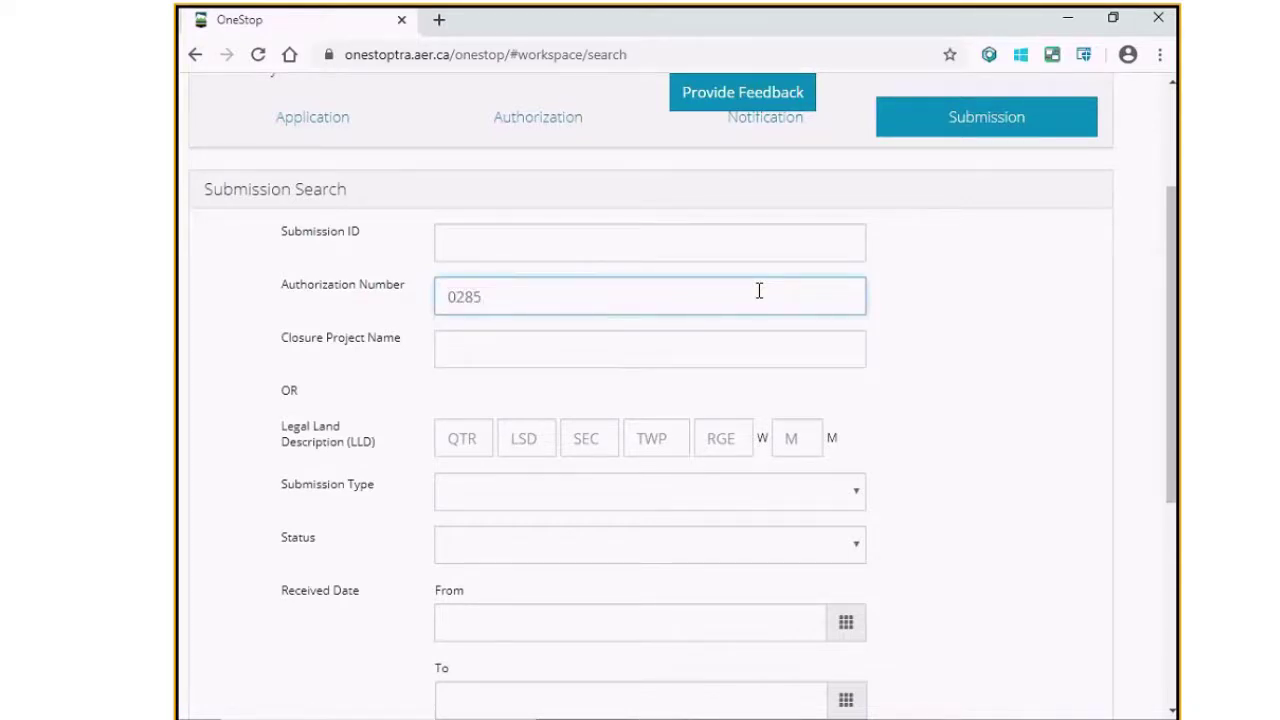
text(284)
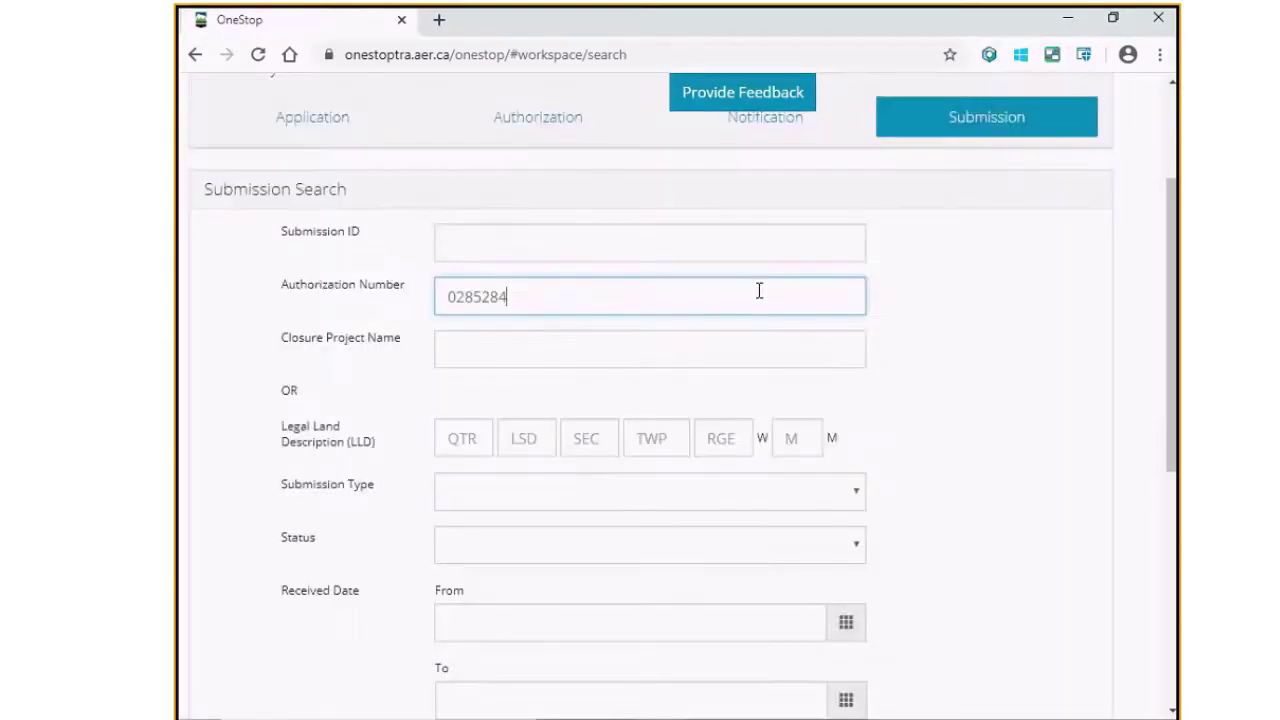
scroll(759, 290, down, 3)
scroll(759, 290, down, 2)
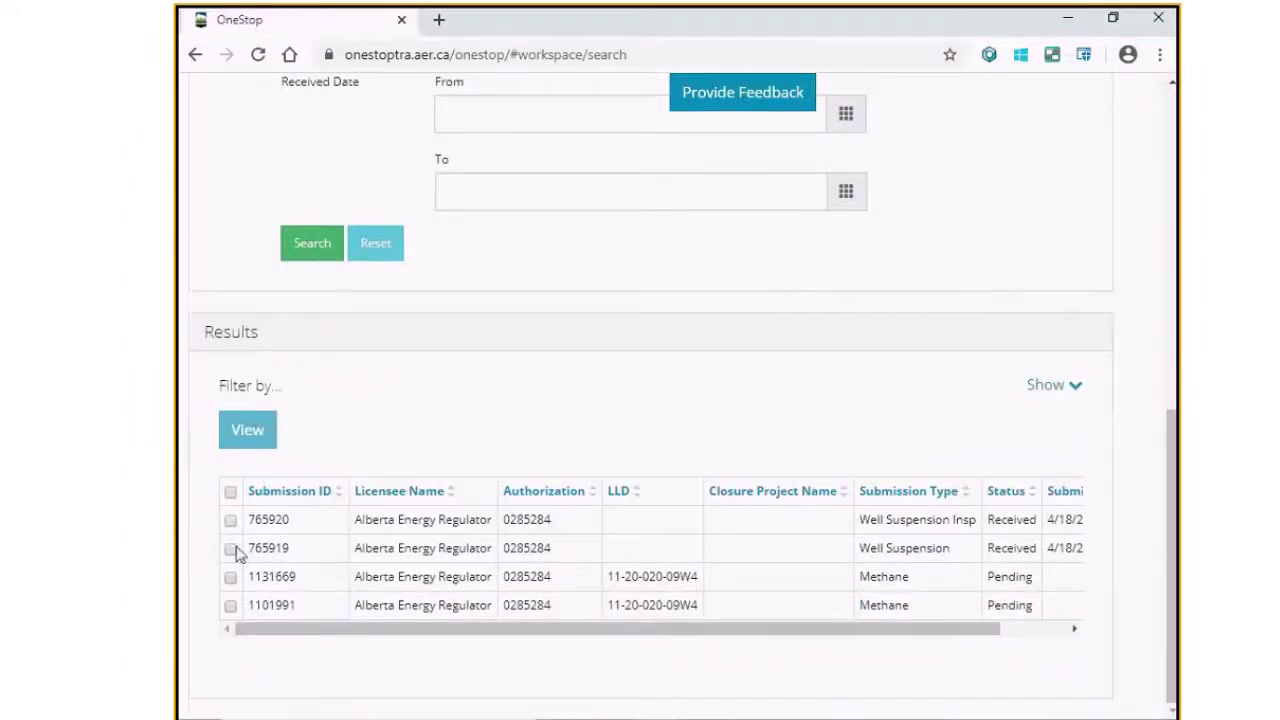
Step: Select Well Suspension submission 765919 and view its details
click(230, 549)
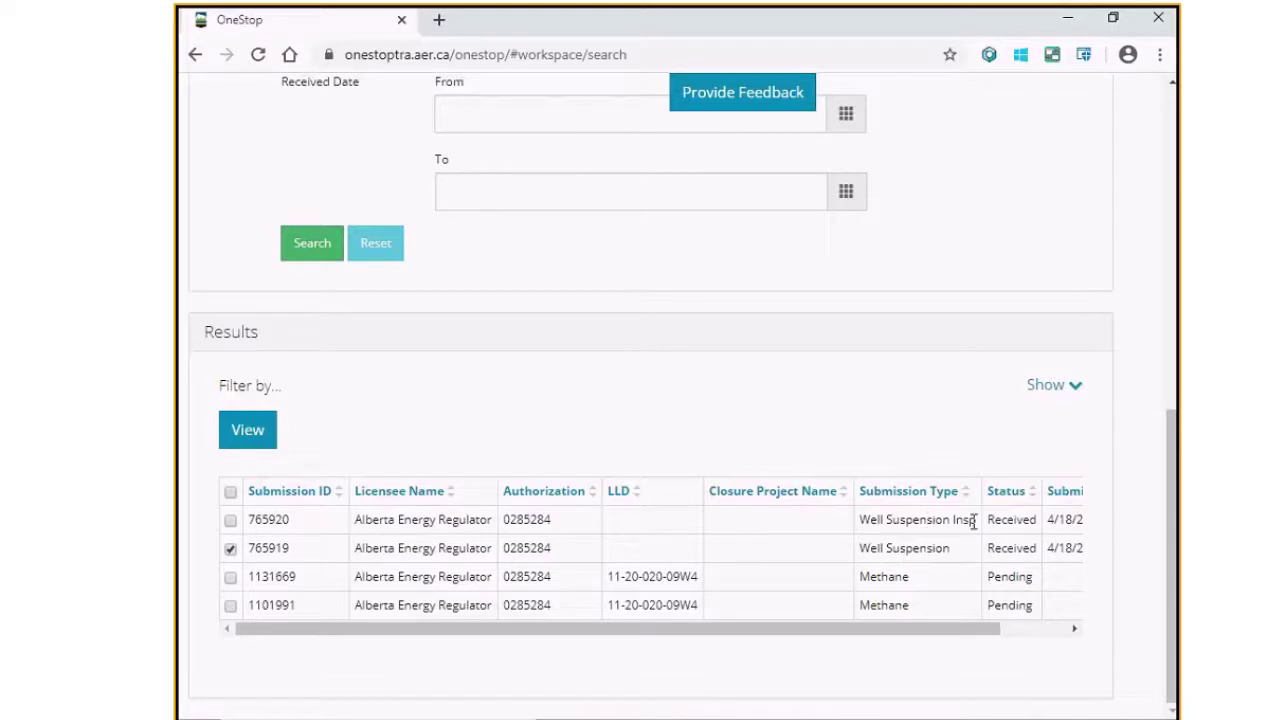
click(250, 432)
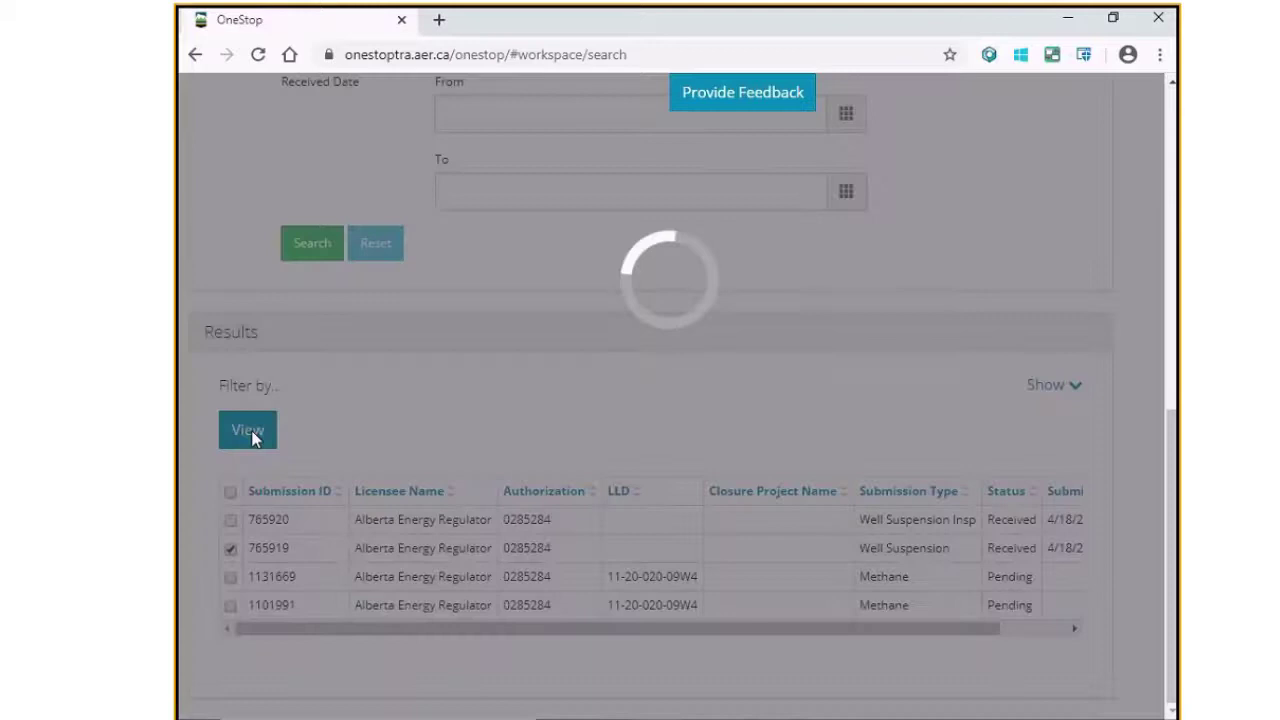
scroll(970, 437, up, 2)
scroll(970, 432, up, 5)
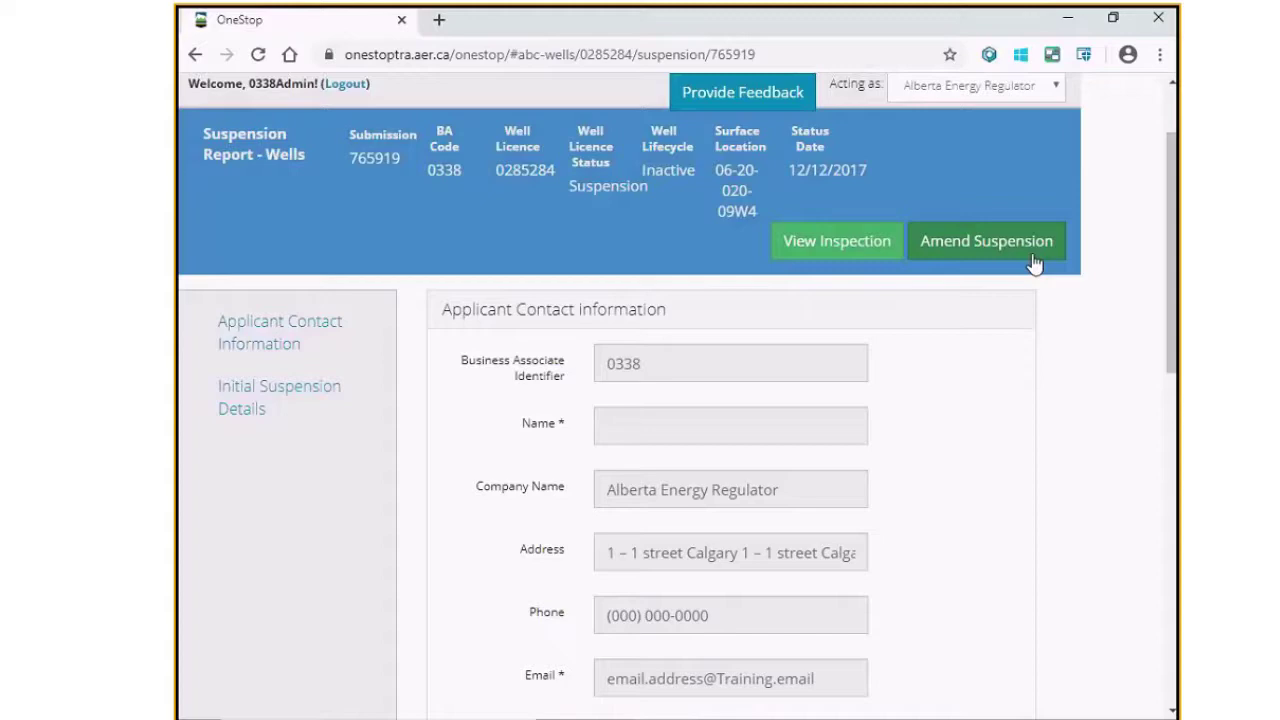
Step: Start amending the suspension and enter the applicant contact's name
click(1035, 263)
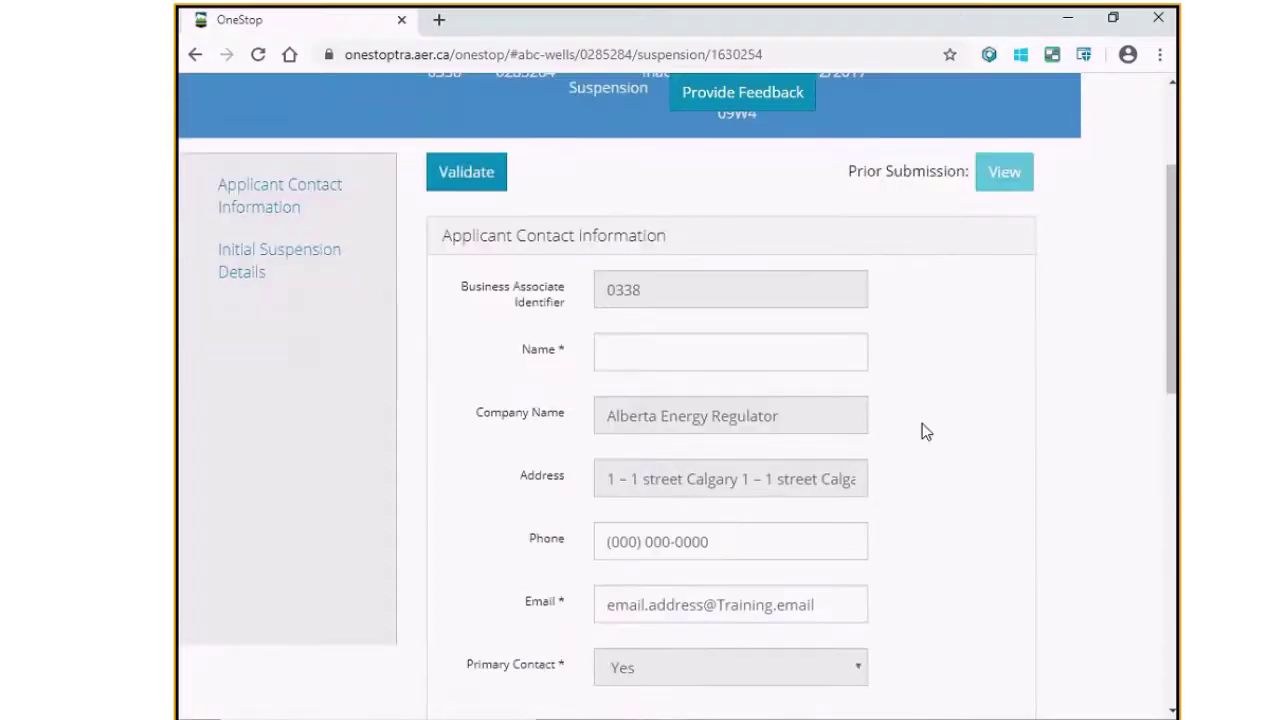
scroll(923, 431, down, 2)
scroll(923, 431, down, 2)
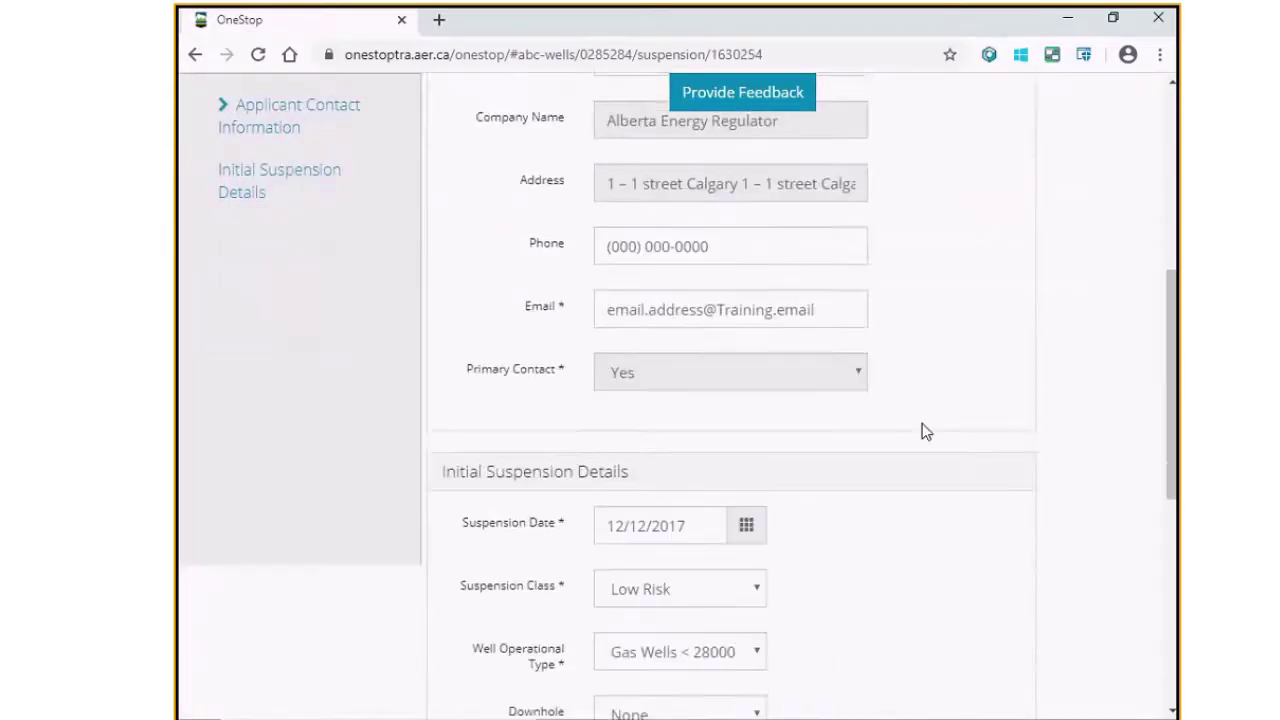
scroll(923, 431, up, 3)
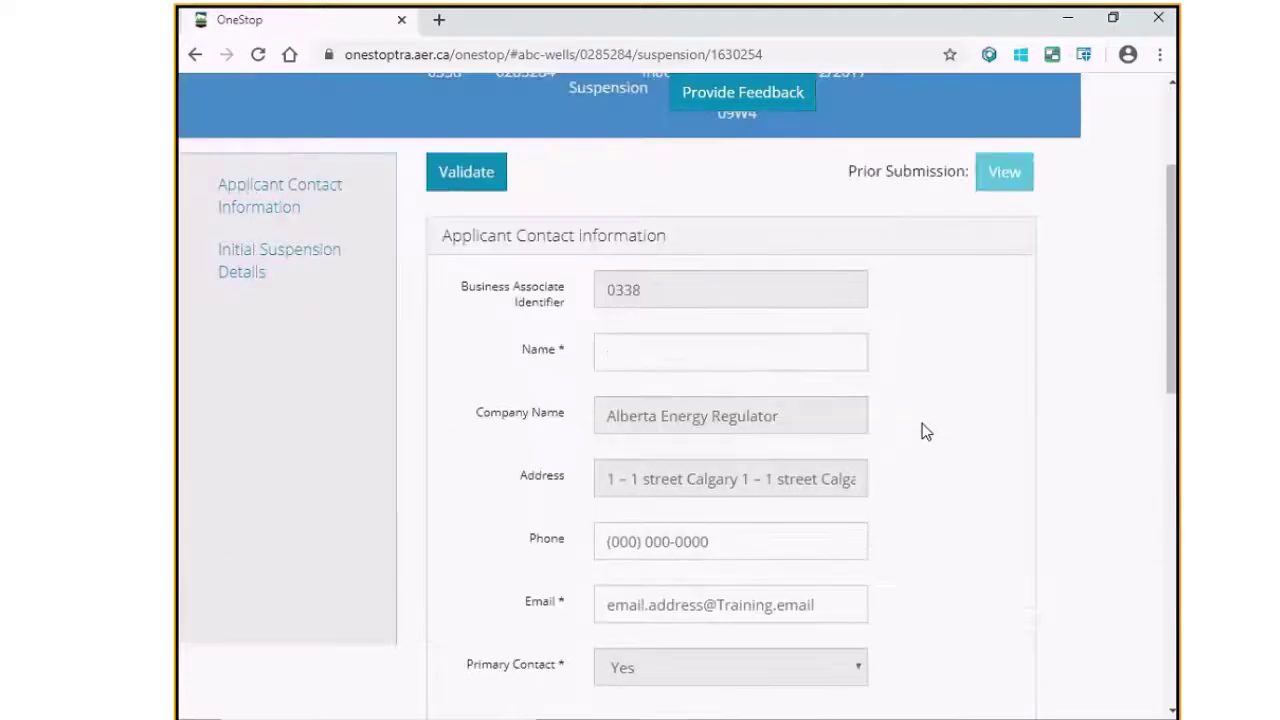
click(813, 350)
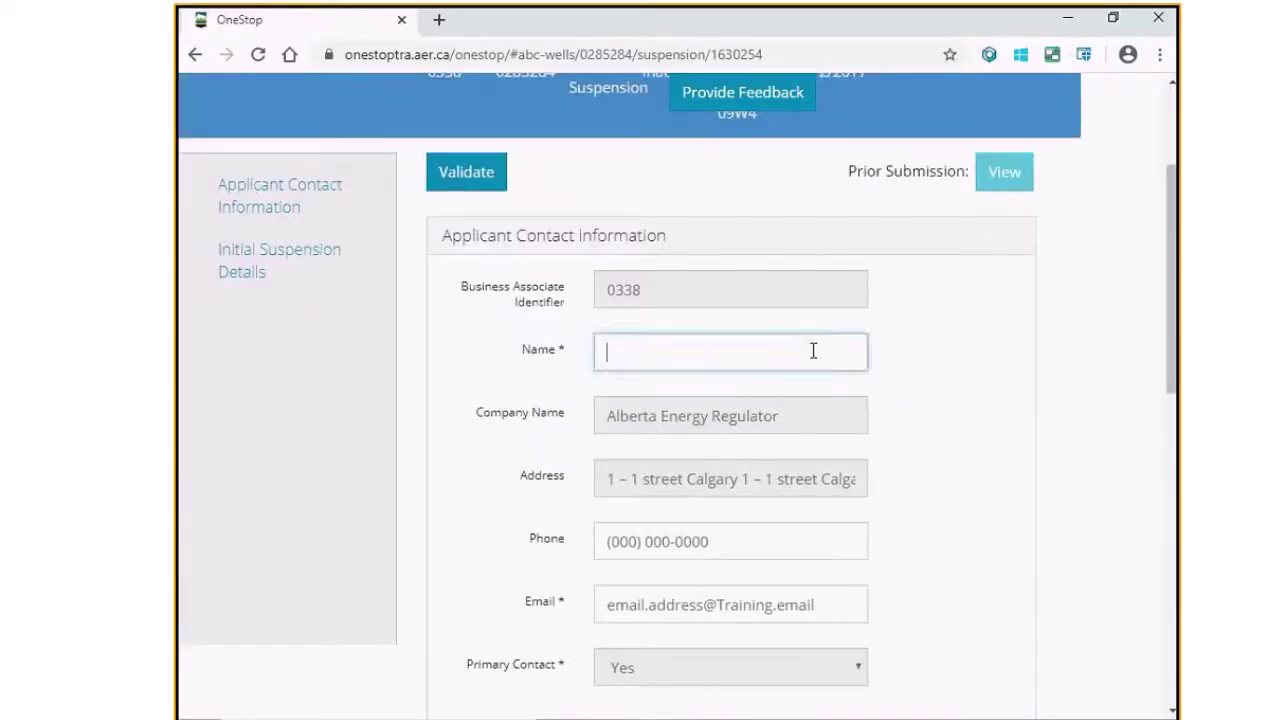
text(Alpha)
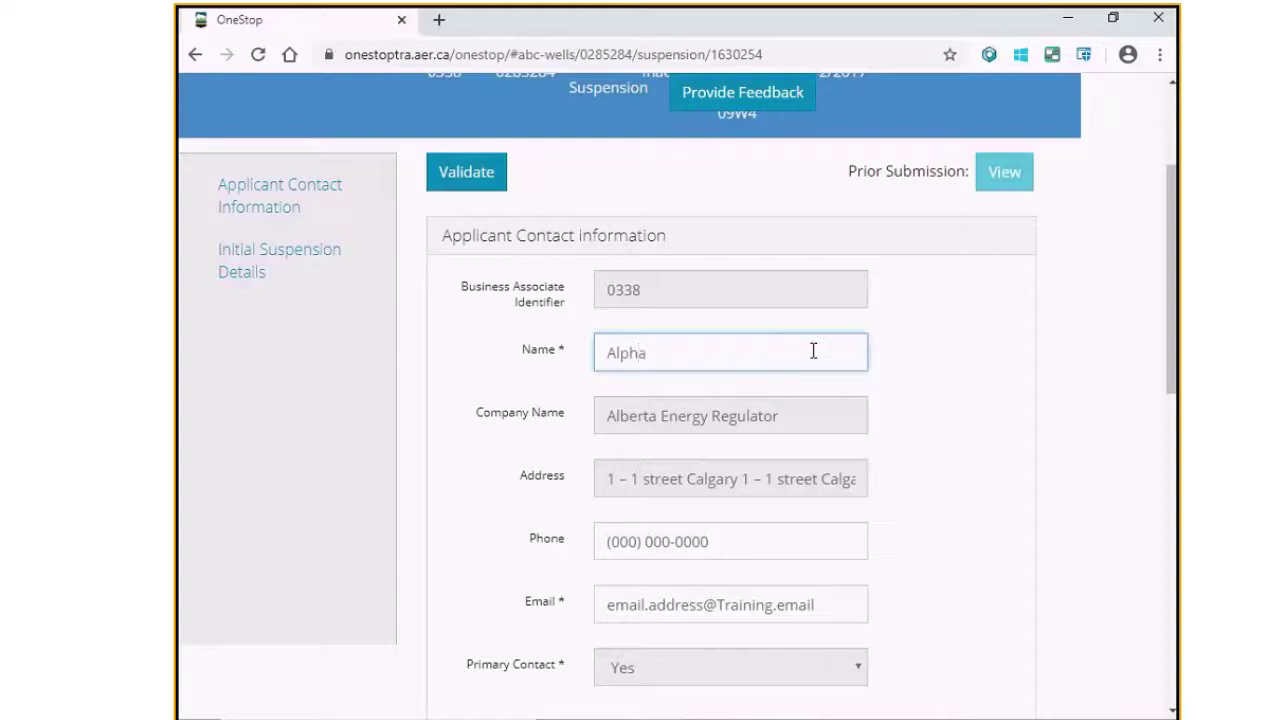
key(Tab)
key(Tab)
key(Tab)
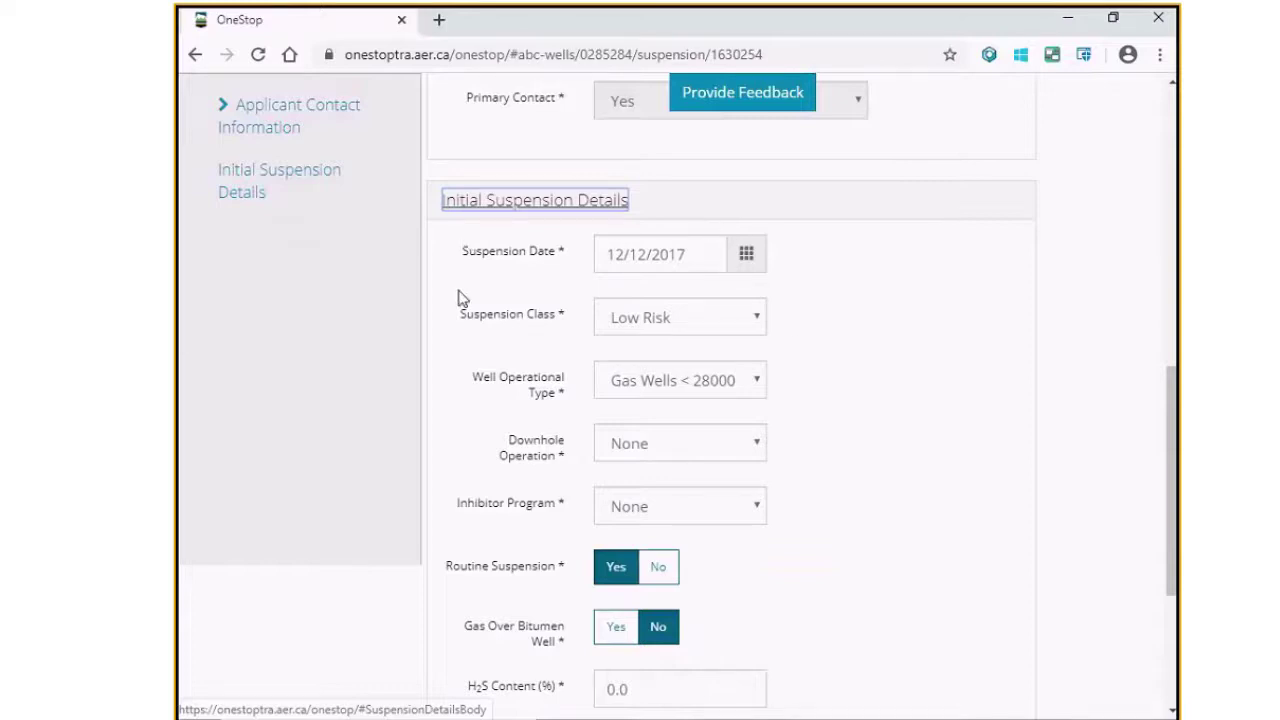
Step: Choose Medium Risk, Inactive Greater than 10 years, and downhole operation None
click(759, 320)
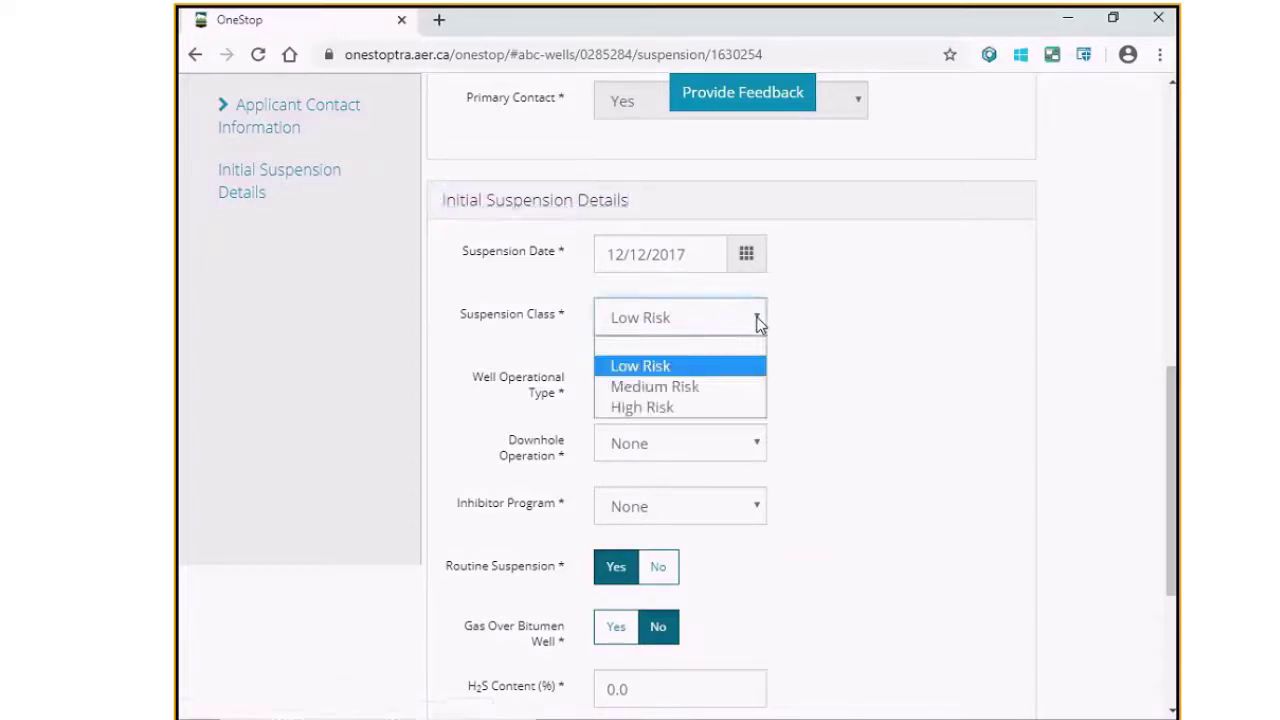
click(743, 387)
click(751, 386)
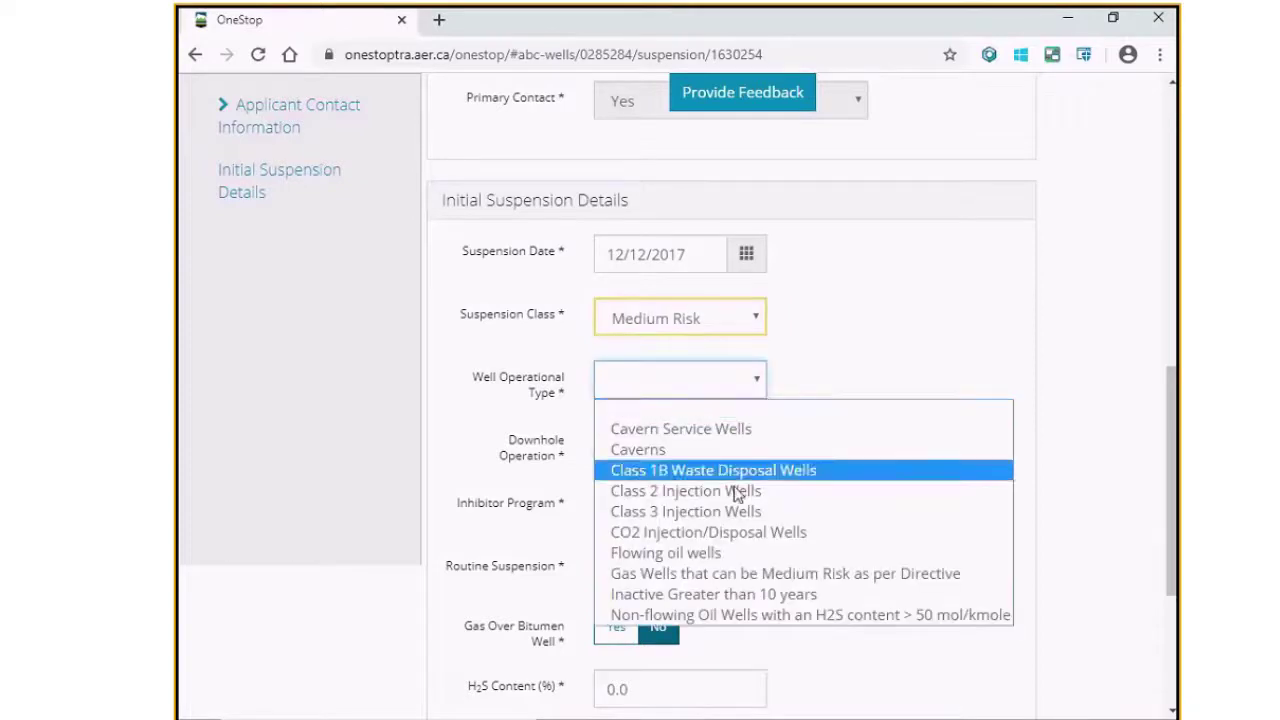
click(716, 594)
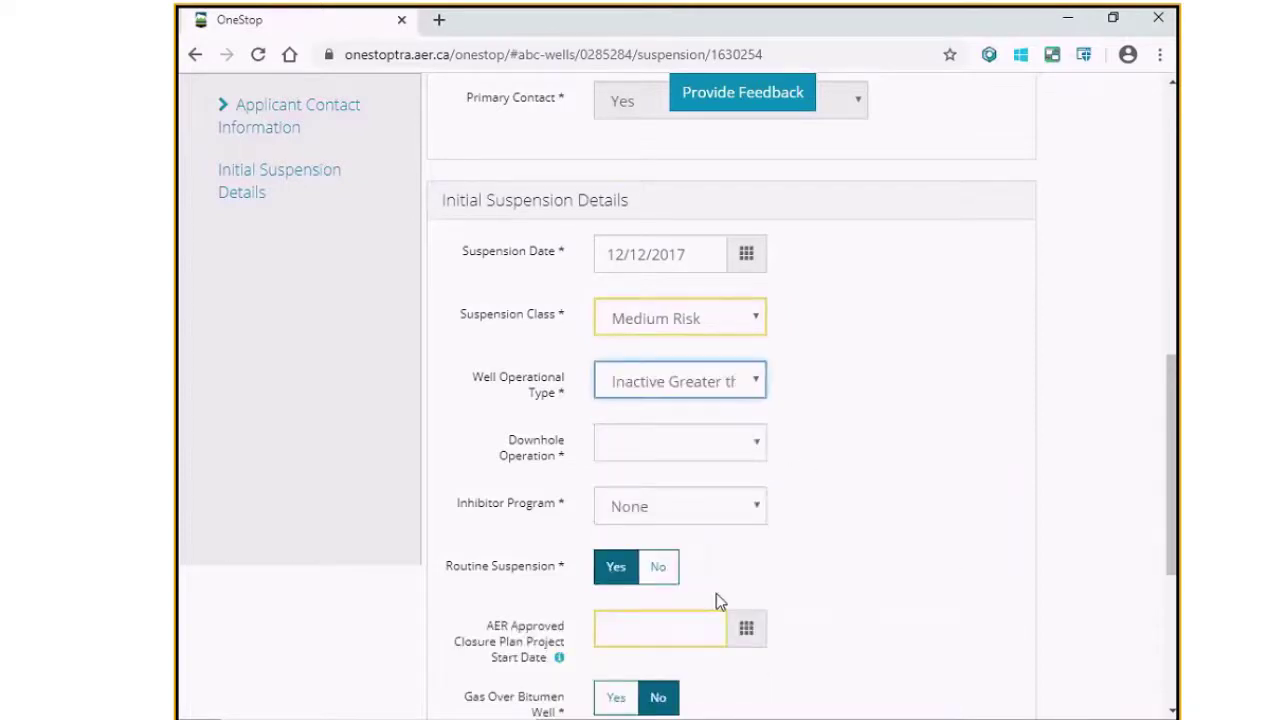
click(751, 449)
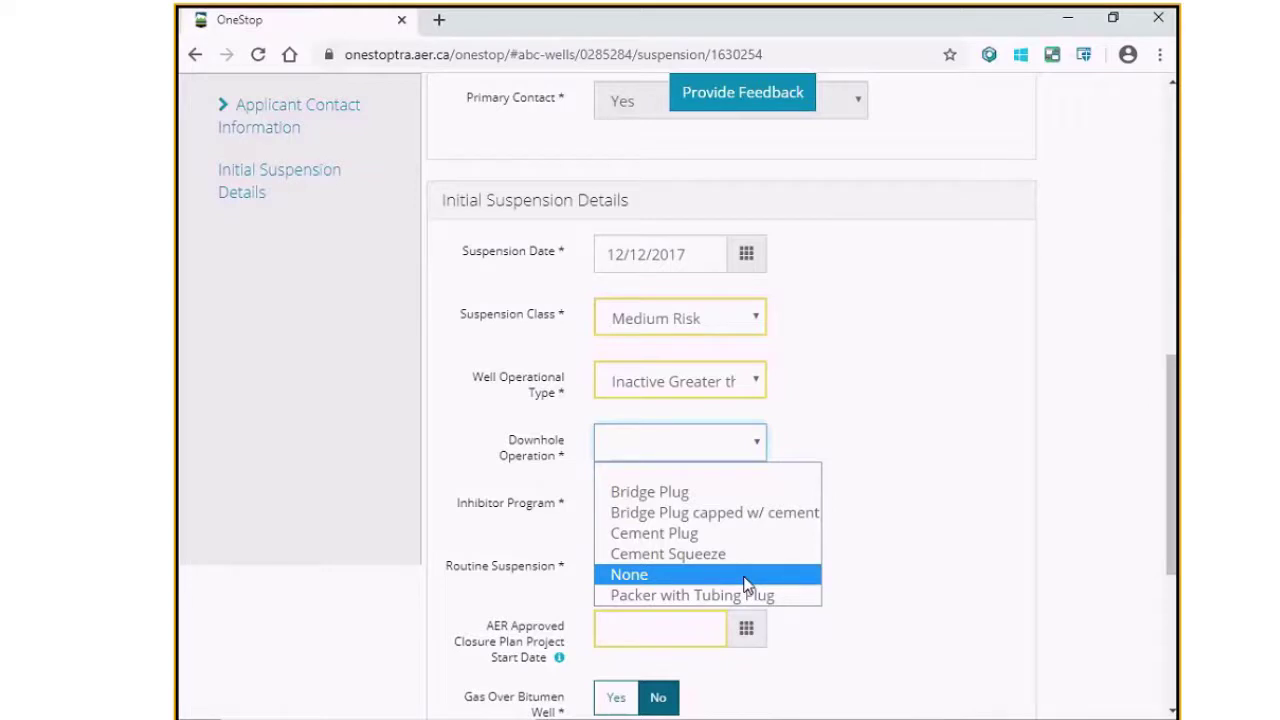
click(746, 585)
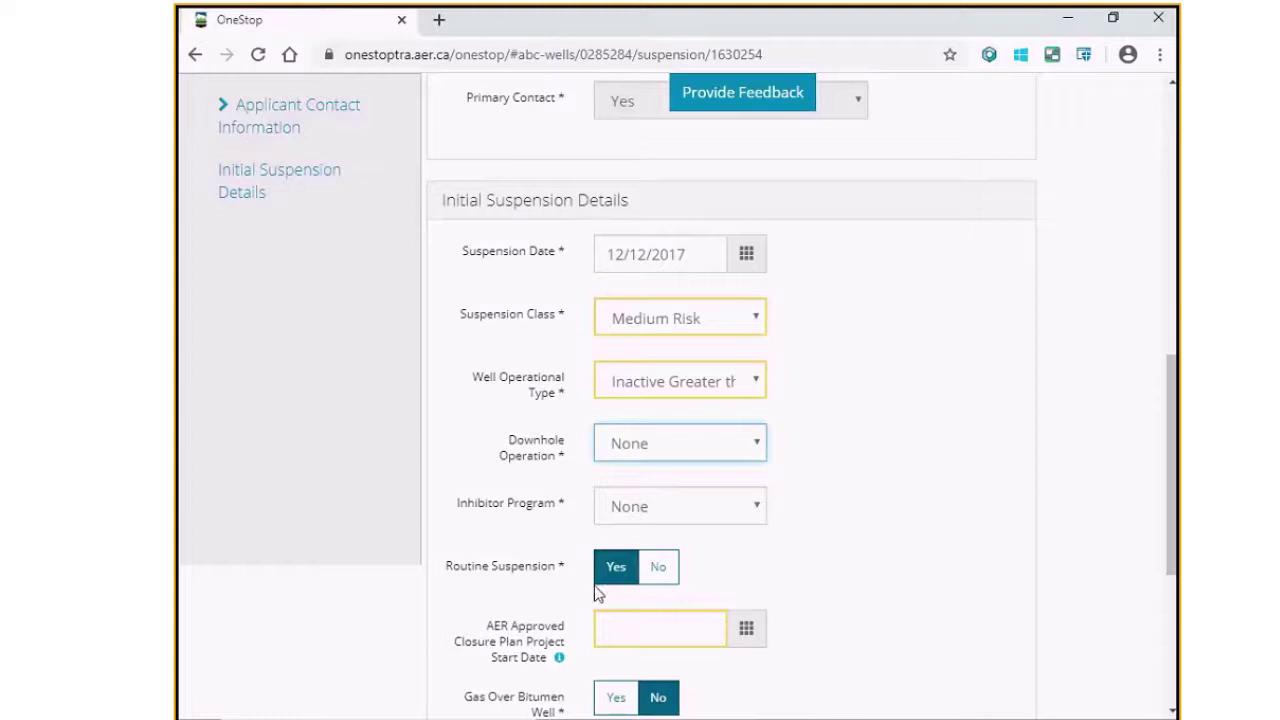
Step: Set the closure plan project start date to February 5, 2020
click(559, 657)
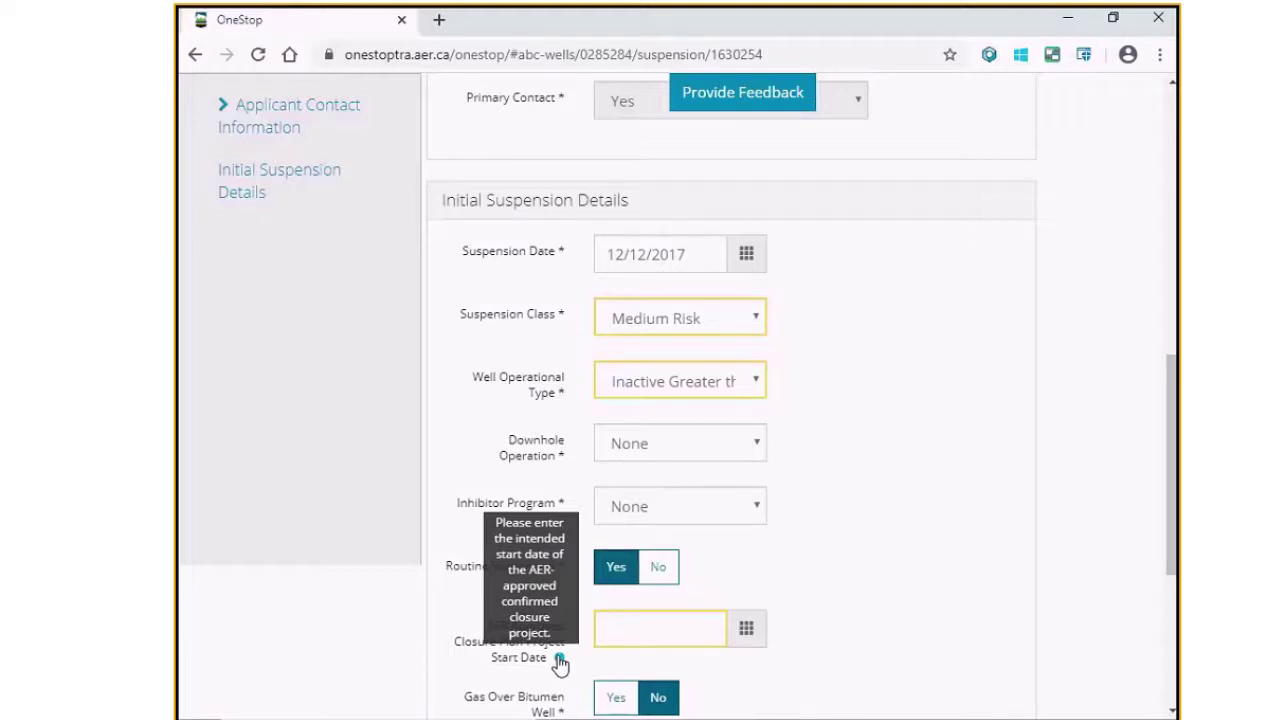
click(653, 634)
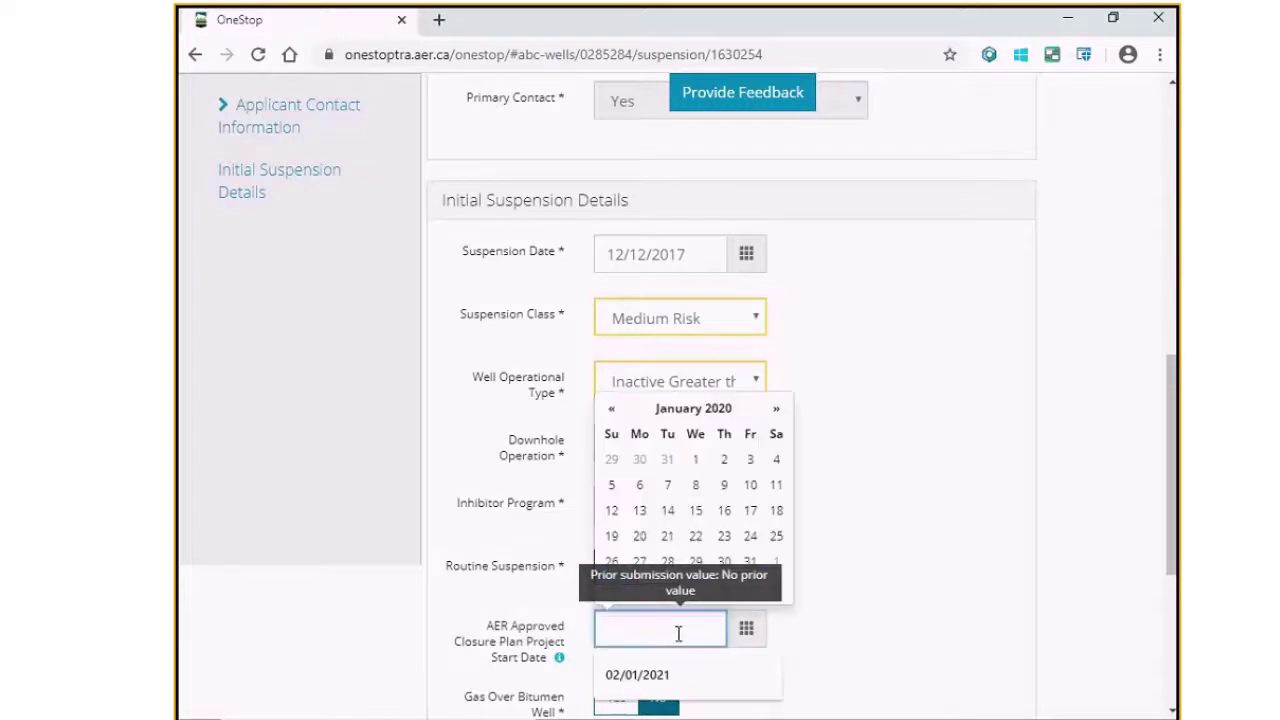
click(778, 411)
click(697, 485)
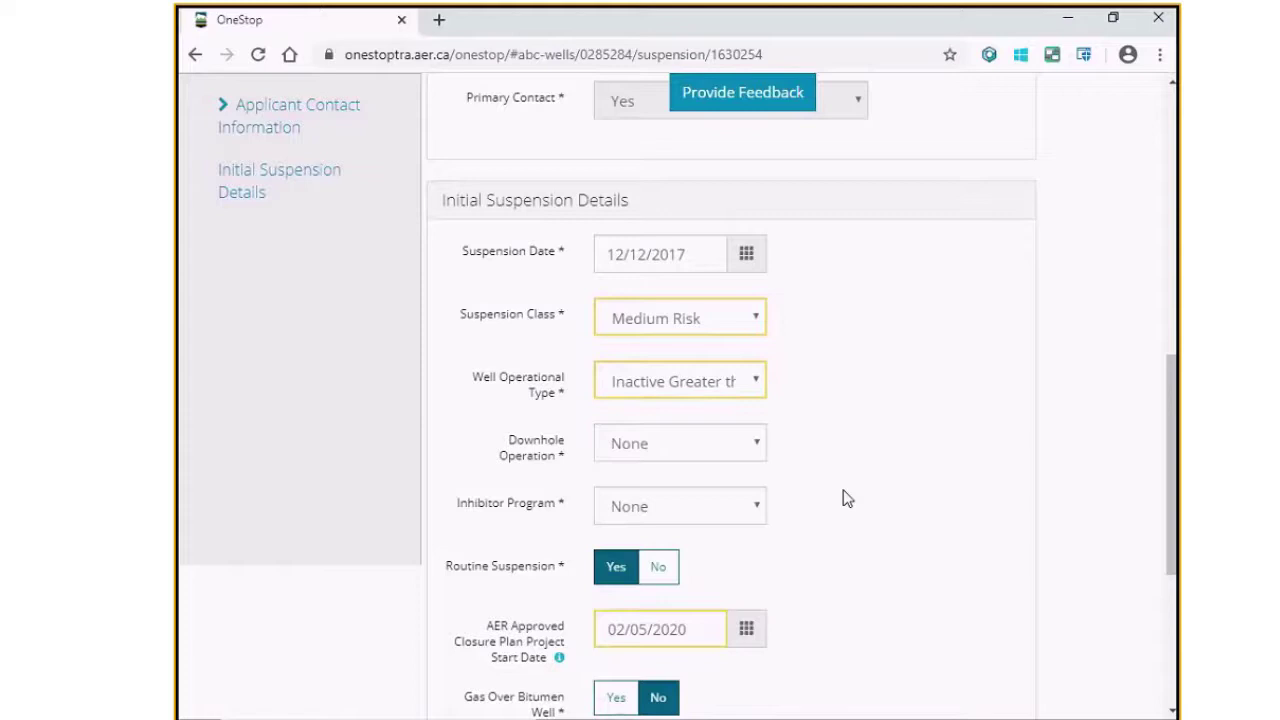
Step: Validate the amended suspension form for errors
scroll(870, 550, down, 2)
scroll(875, 567, down, 1)
scroll(875, 567, up, 1)
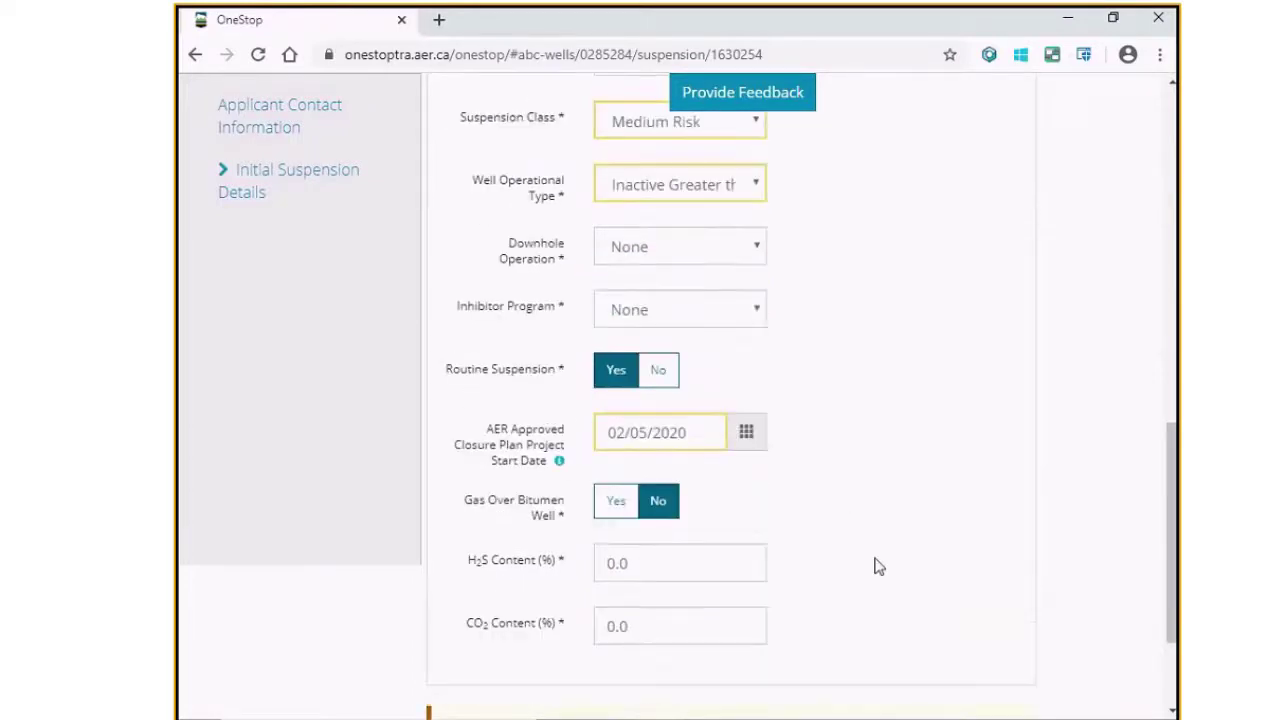
scroll(875, 567, up, 1)
scroll(875, 567, down, 2)
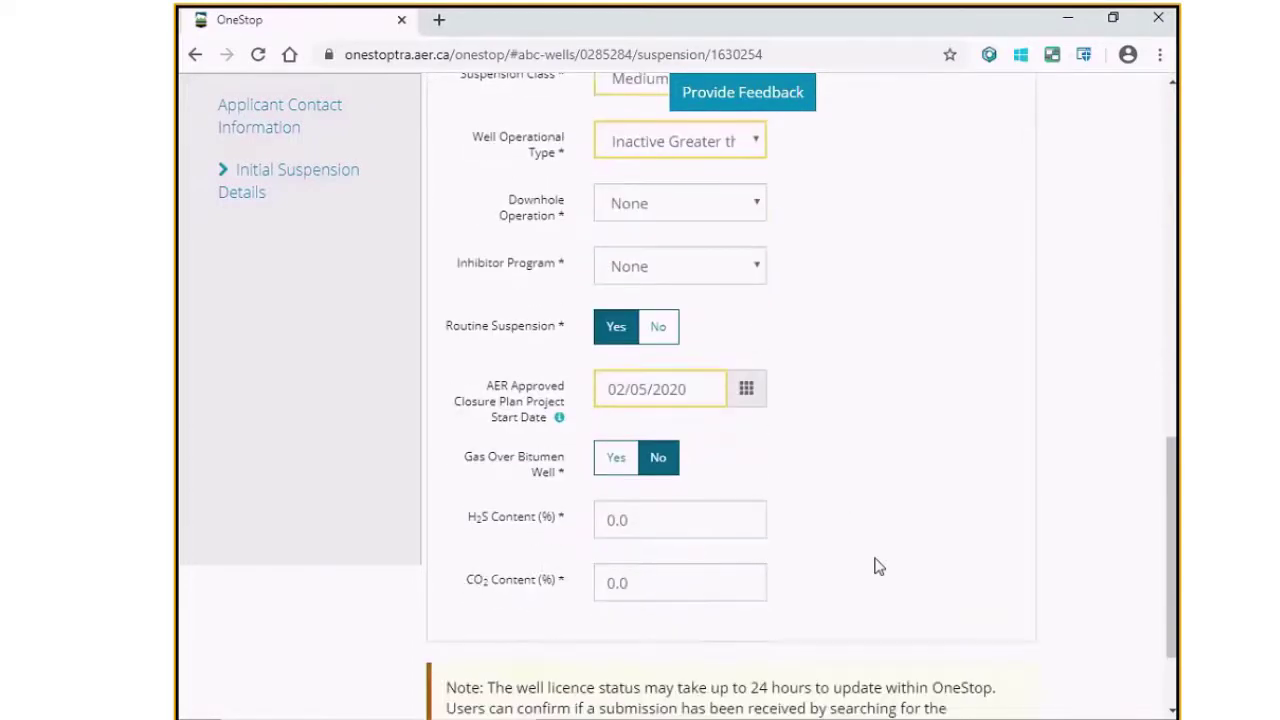
scroll(875, 567, down, 1)
click(441, 698)
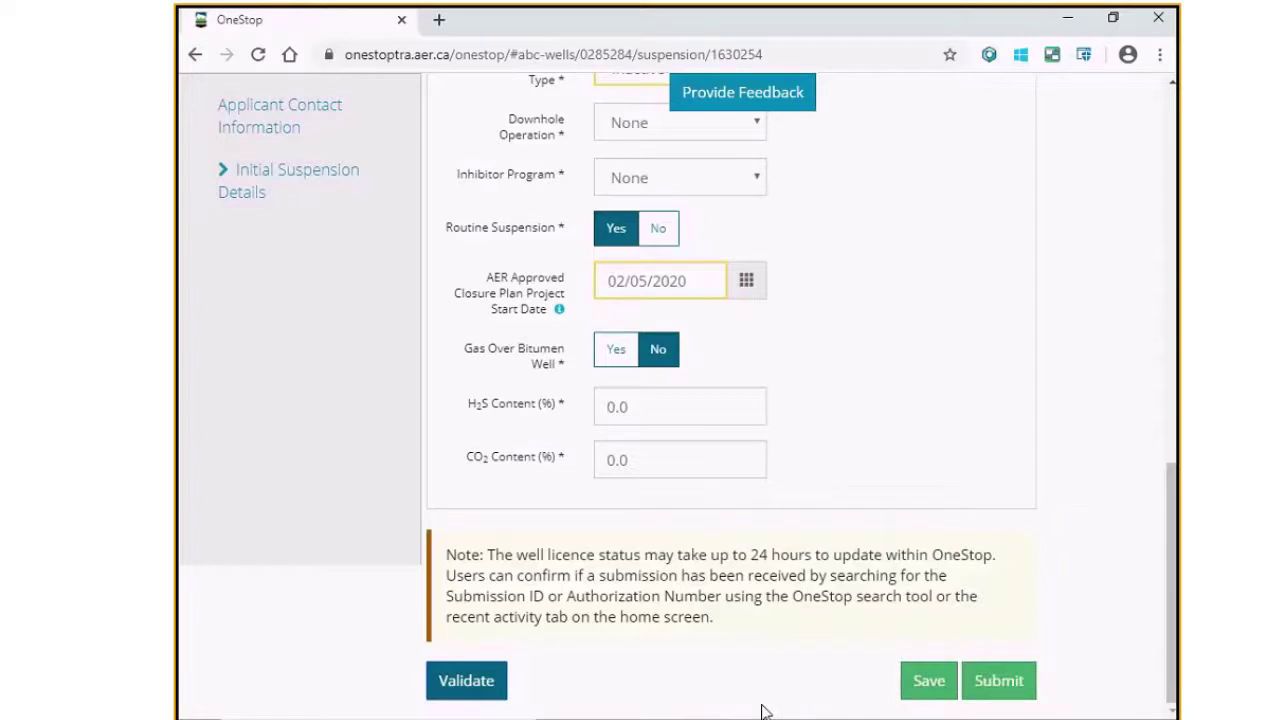
Step: Submit the amendment with the declaration agreed and dismiss the success message
click(998, 681)
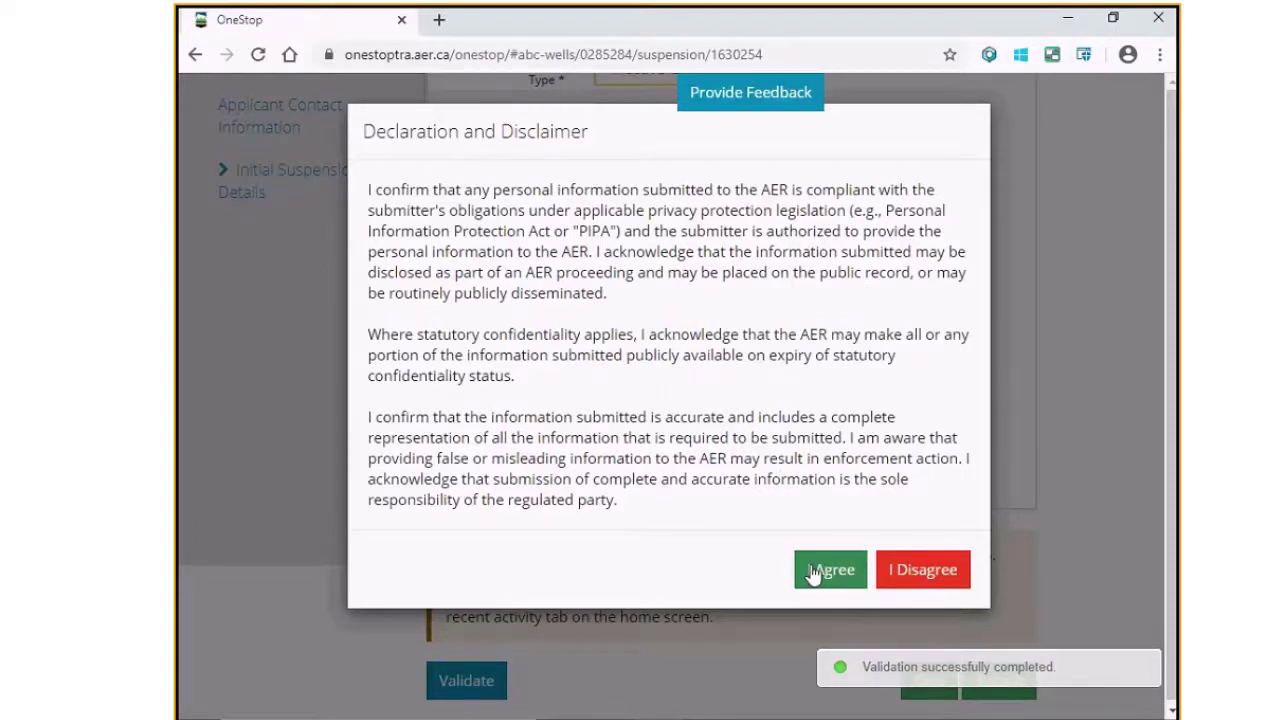
click(813, 572)
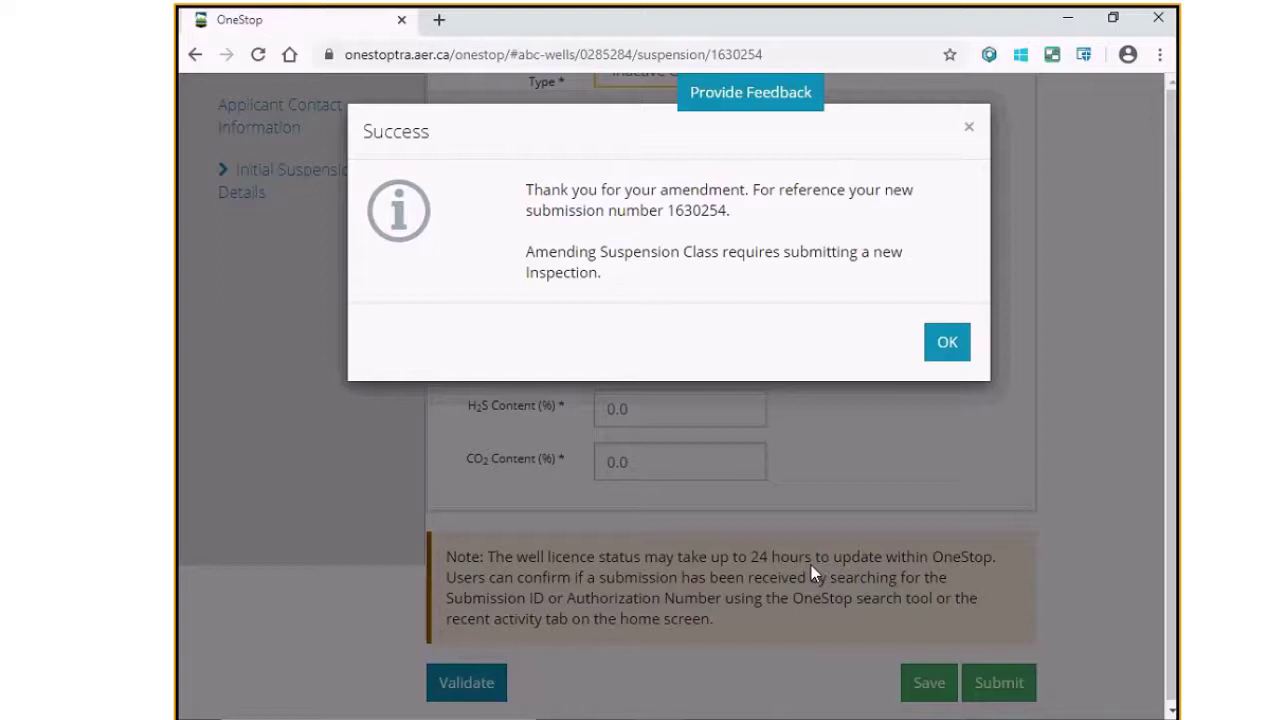
click(946, 346)
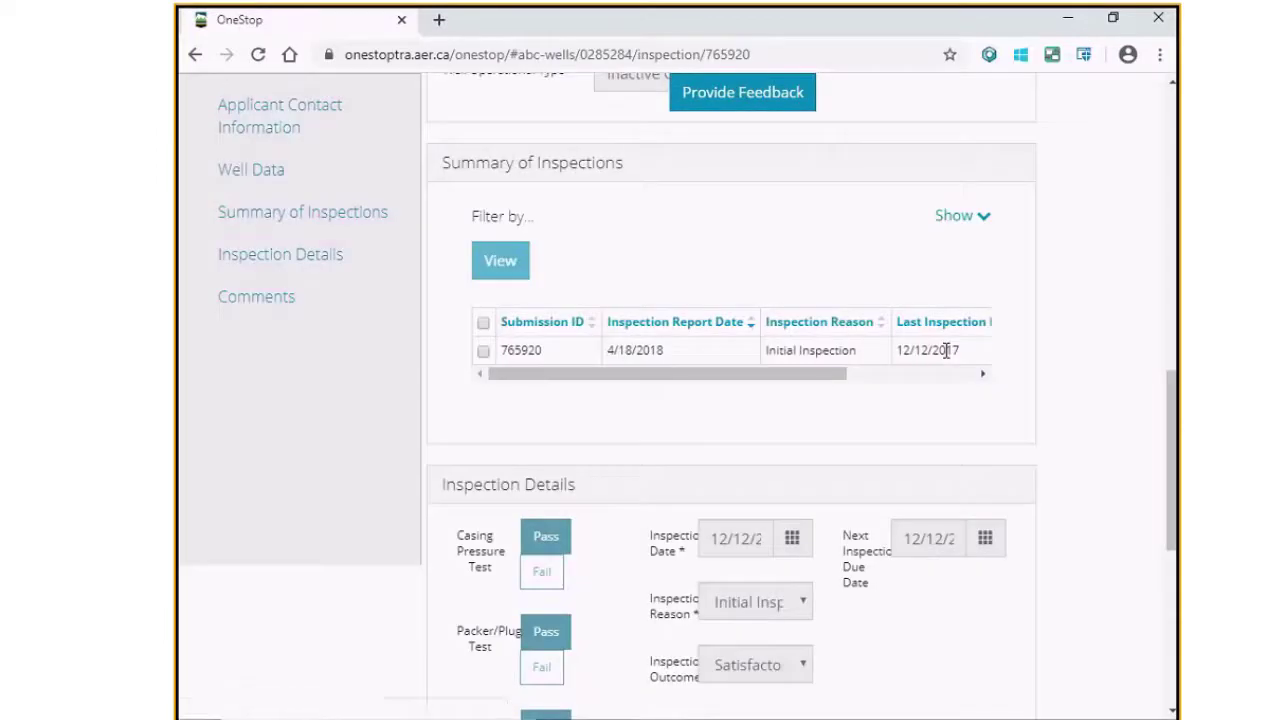
Step: Scroll through inspection report 765920 from contact details to results, then back up
scroll(920, 437, up, 3)
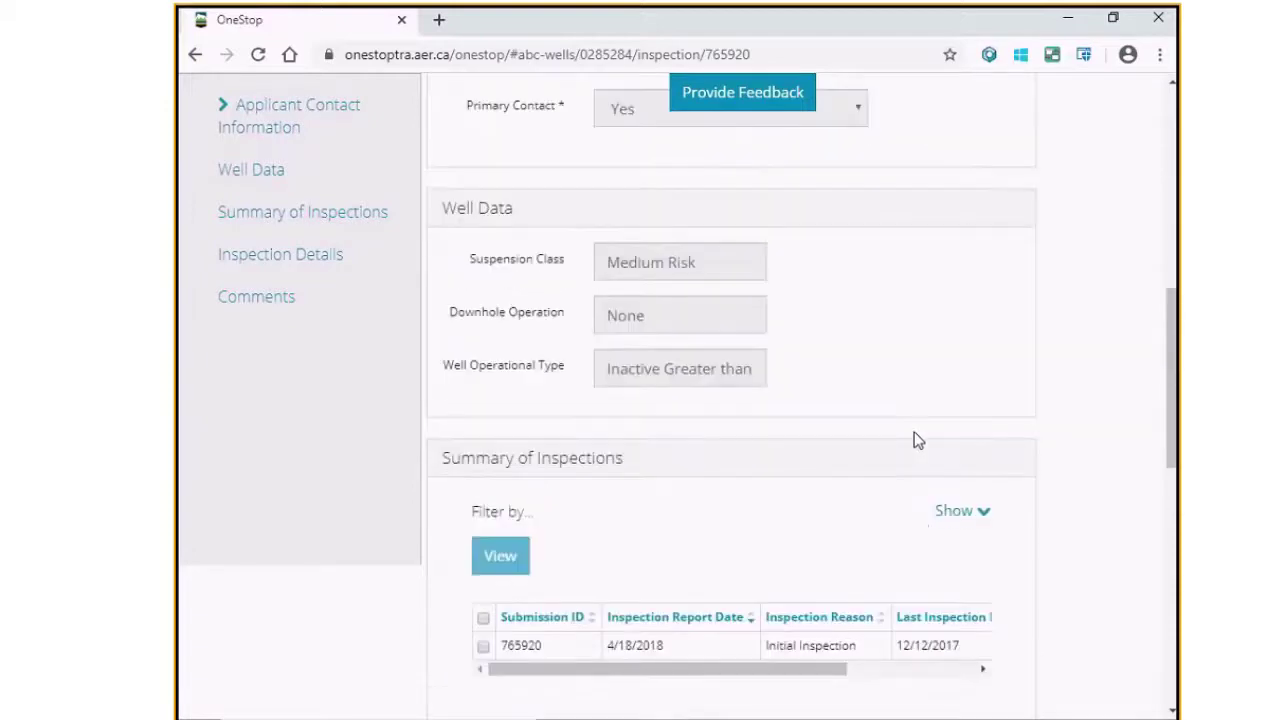
scroll(918, 440, up, 7)
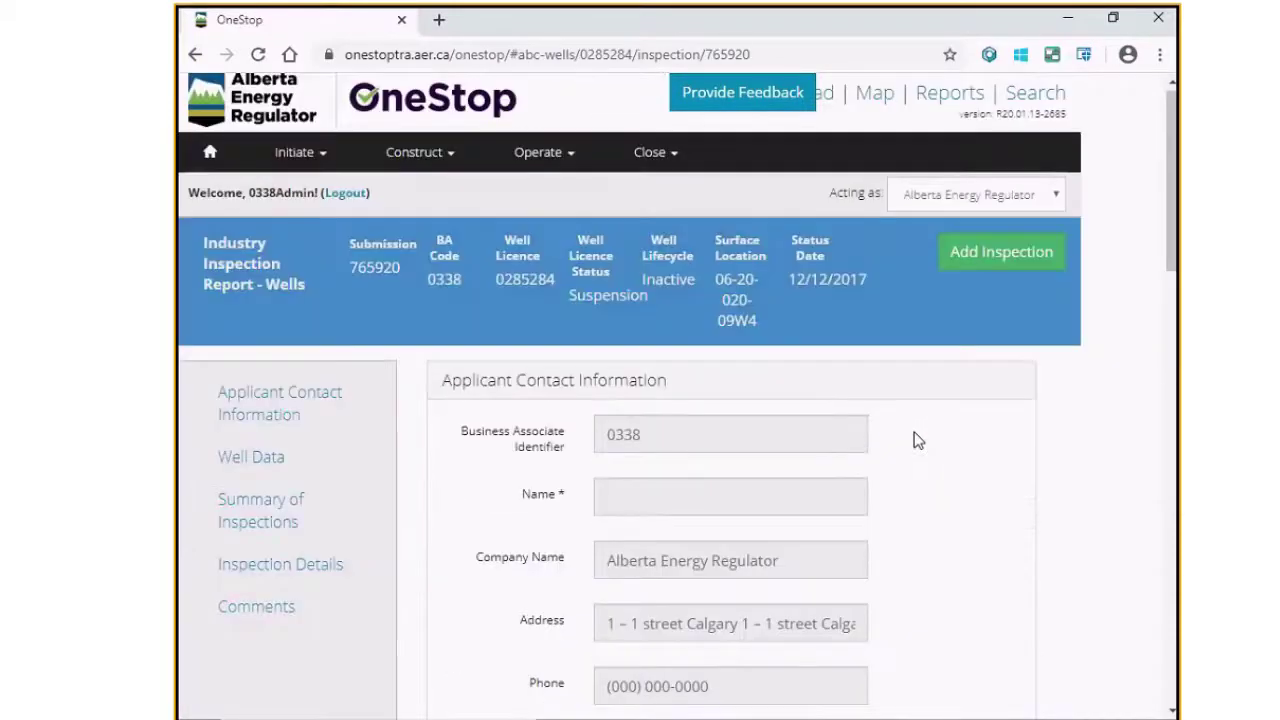
scroll(918, 441, up, 1)
scroll(918, 441, down, 1)
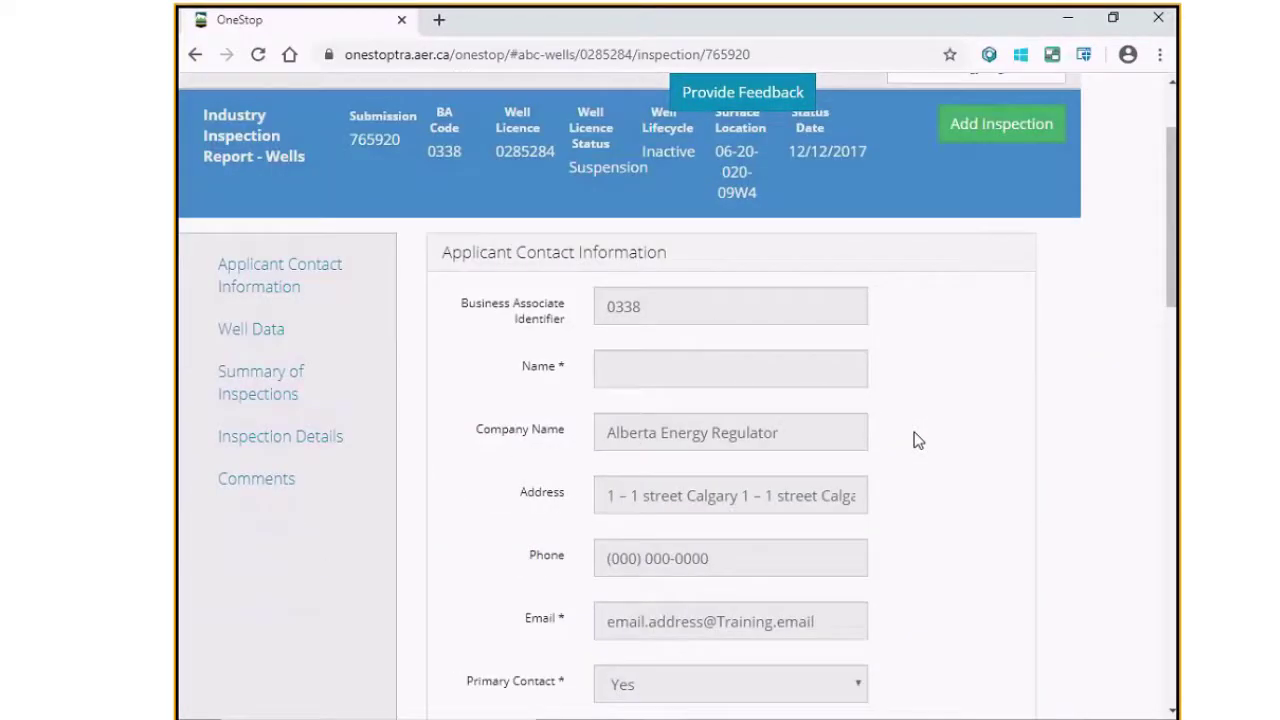
scroll(918, 440, down, 5)
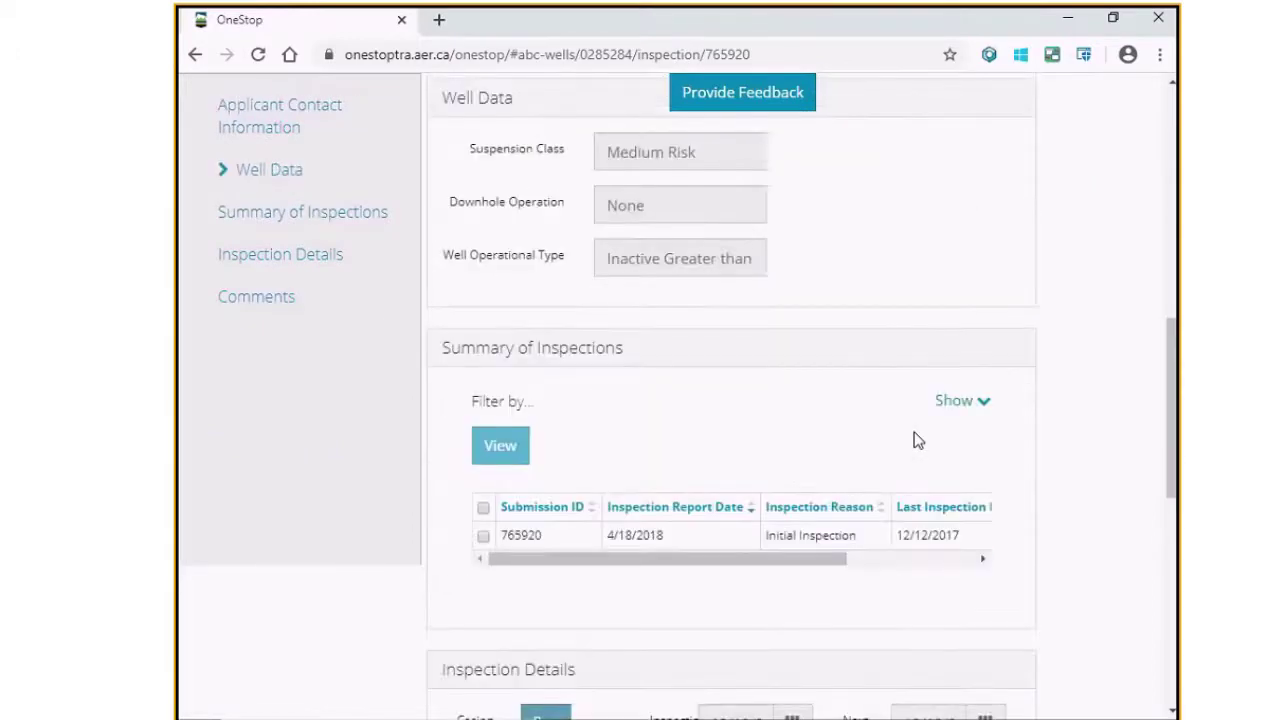
scroll(918, 441, down, 2)
scroll(918, 441, down, 1)
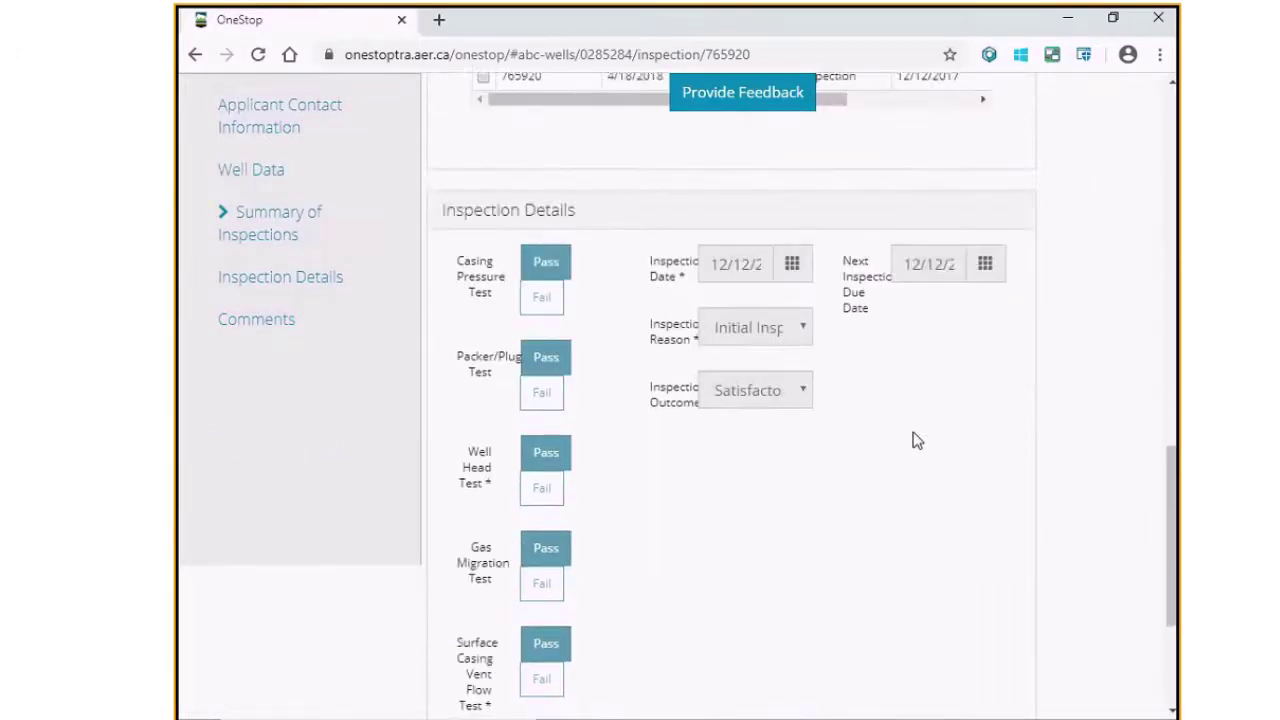
scroll(918, 441, up, 9)
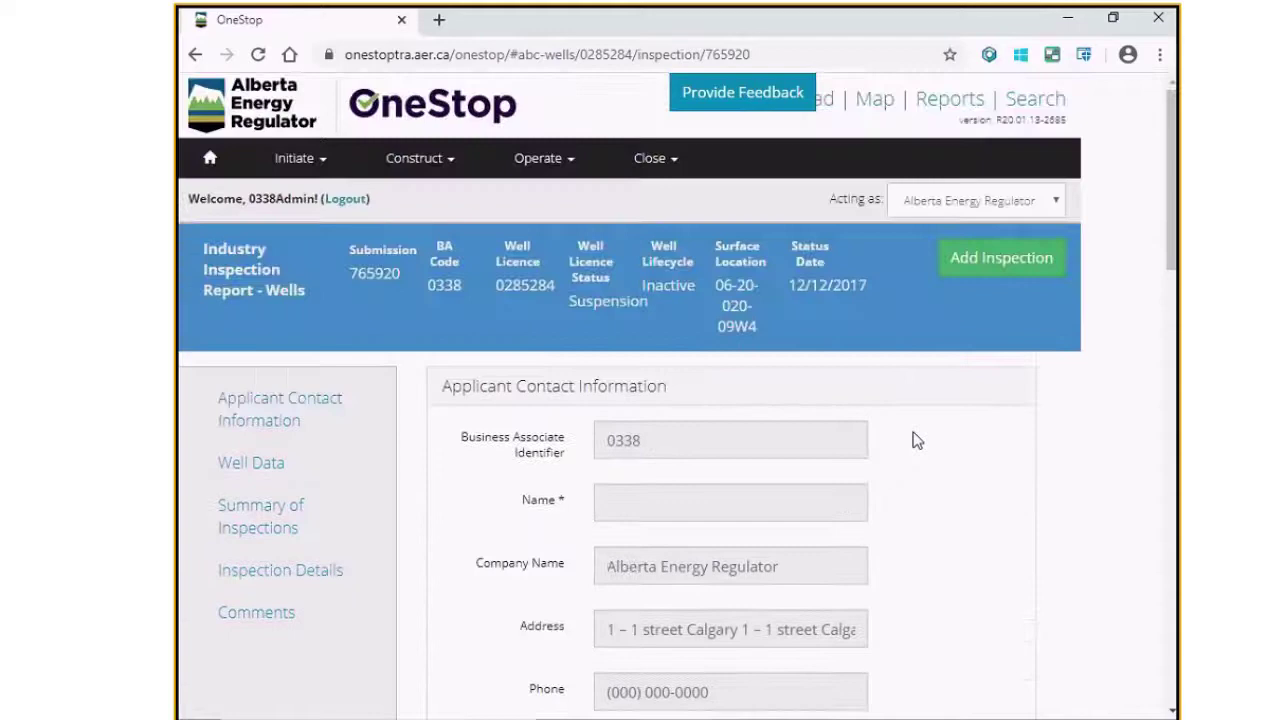
Step: Add a new inspection report and enter the applicant contact's name and e-mail address
click(1025, 272)
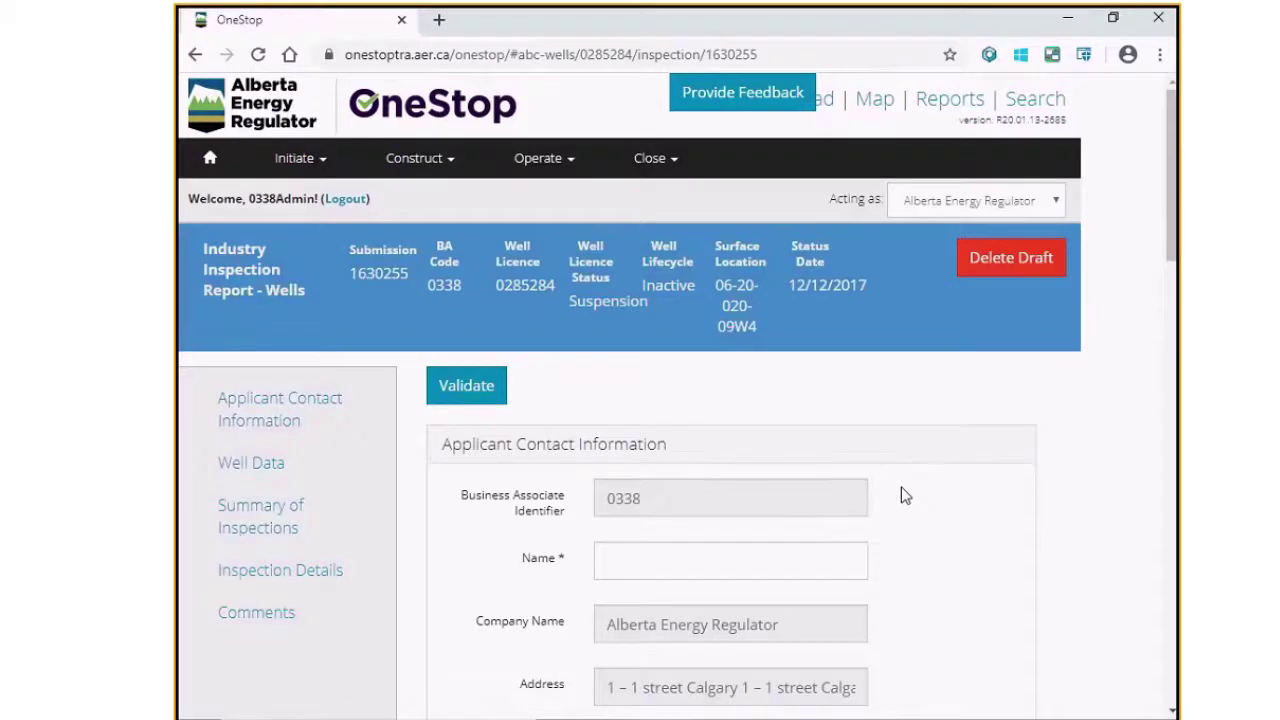
scroll(901, 487, down, 3)
click(826, 269)
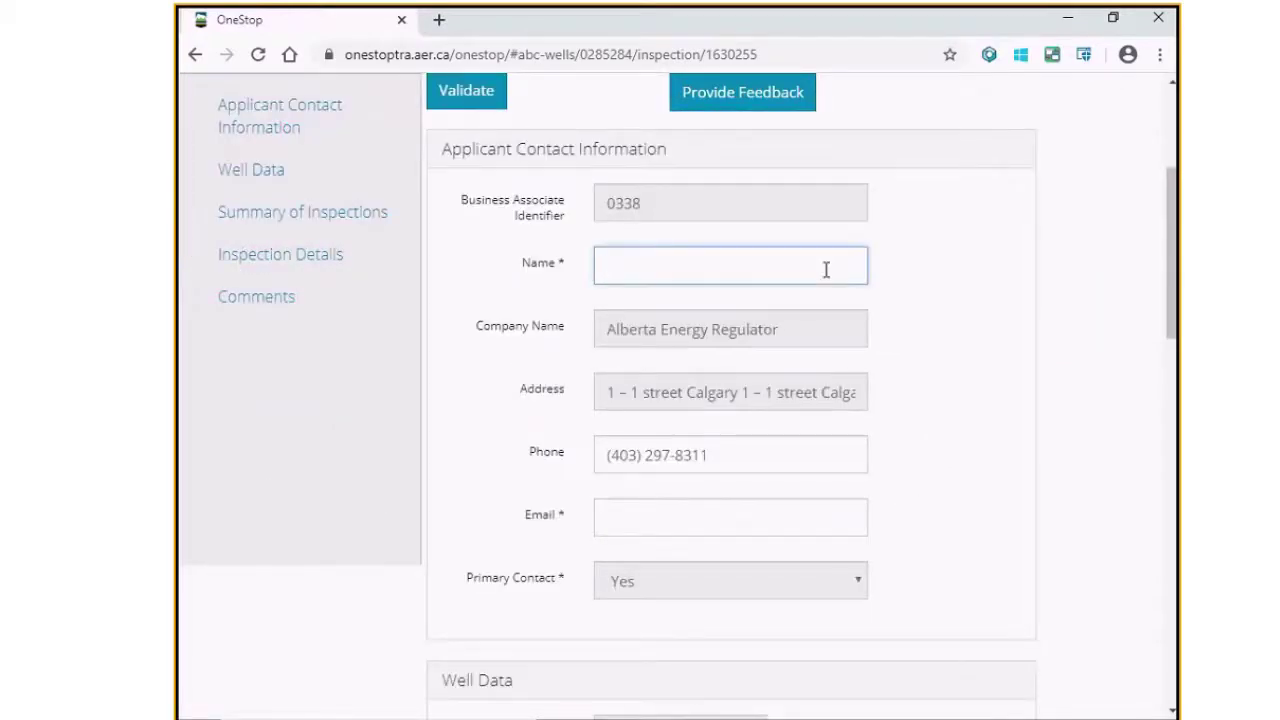
key(Tab)
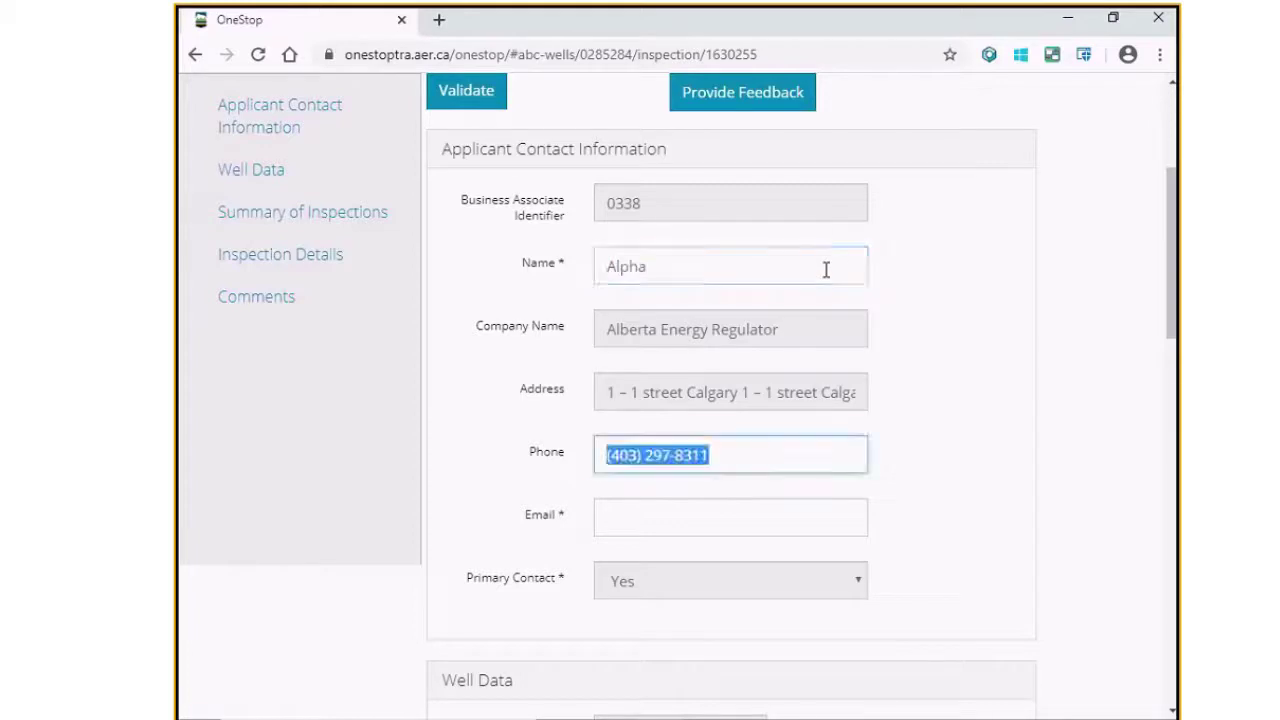
key(Tab)
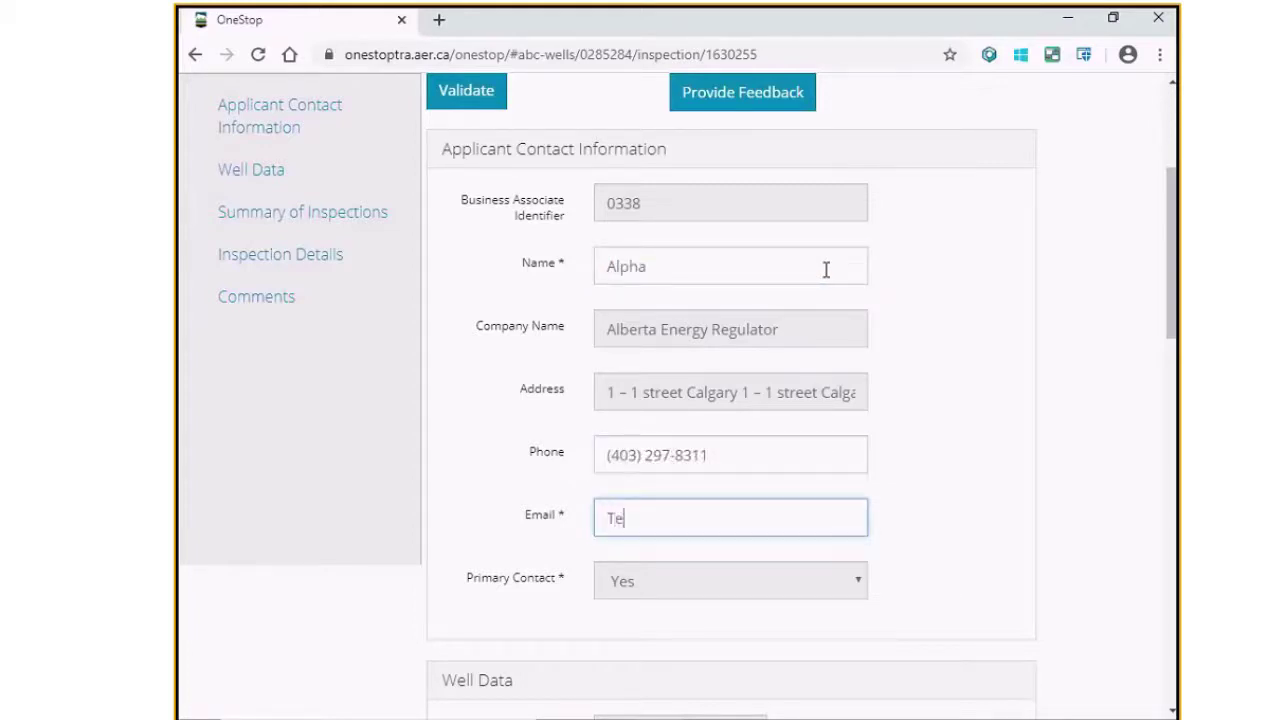
scroll(826, 269, down, 5)
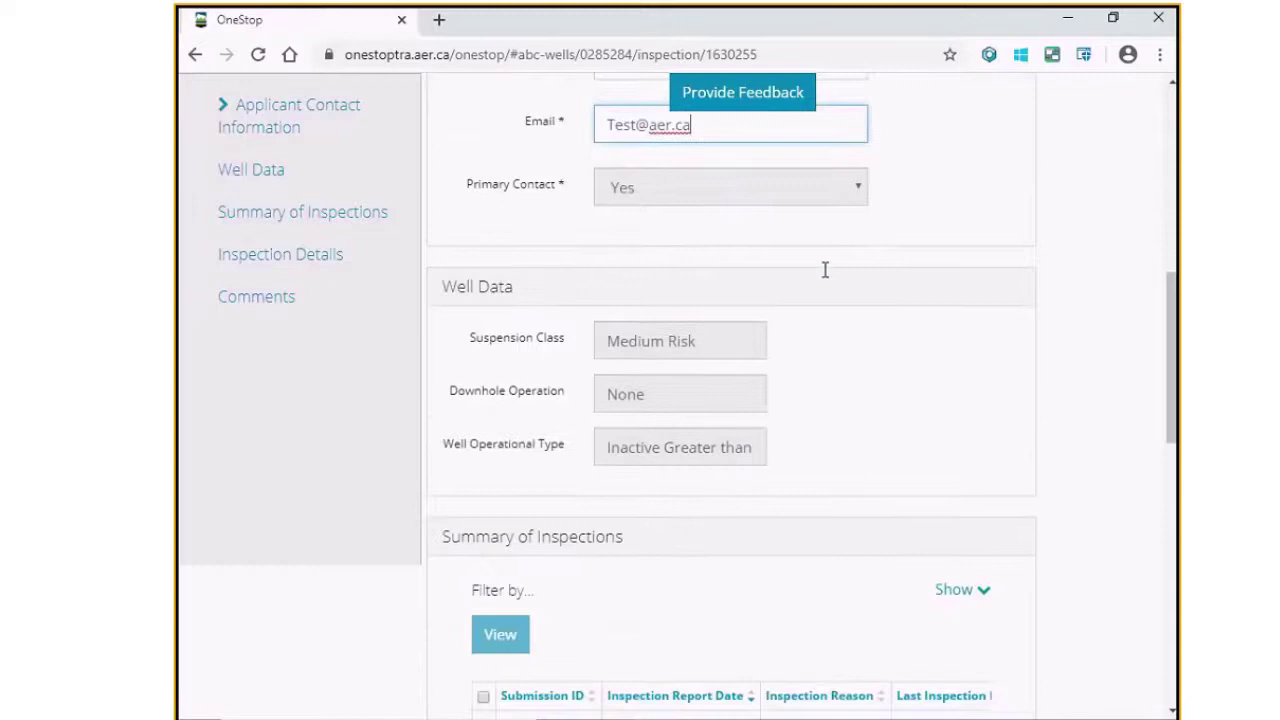
scroll(826, 274, down, 8)
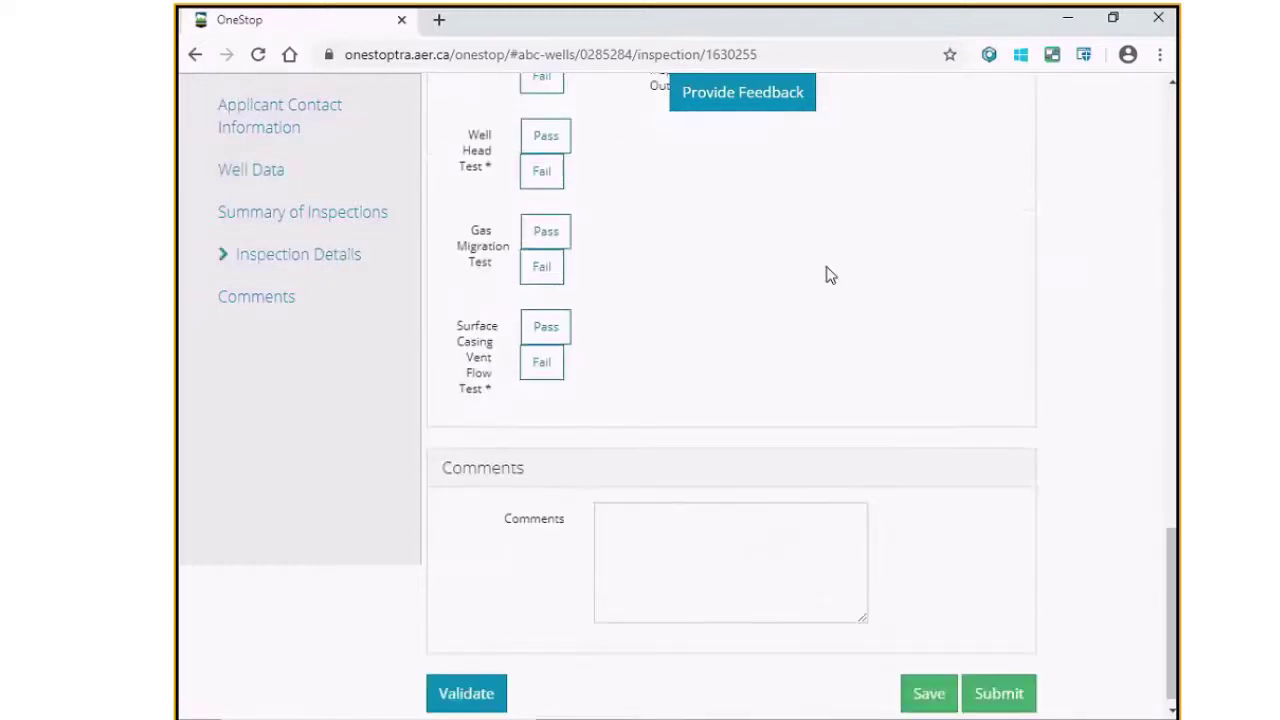
Step: Validate the report, then mark the Well Head and Surface Casing Vent Flow tests Pass
click(441, 690)
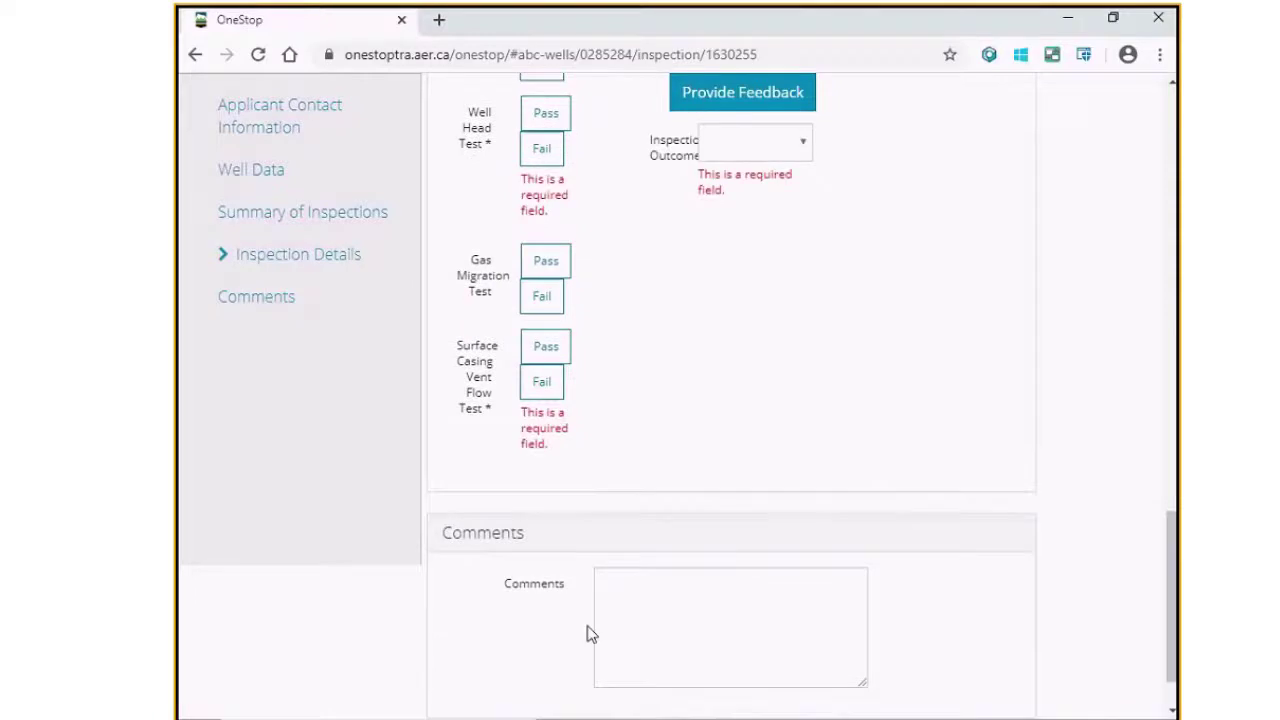
scroll(589, 634, up, 3)
scroll(617, 632, up, 2)
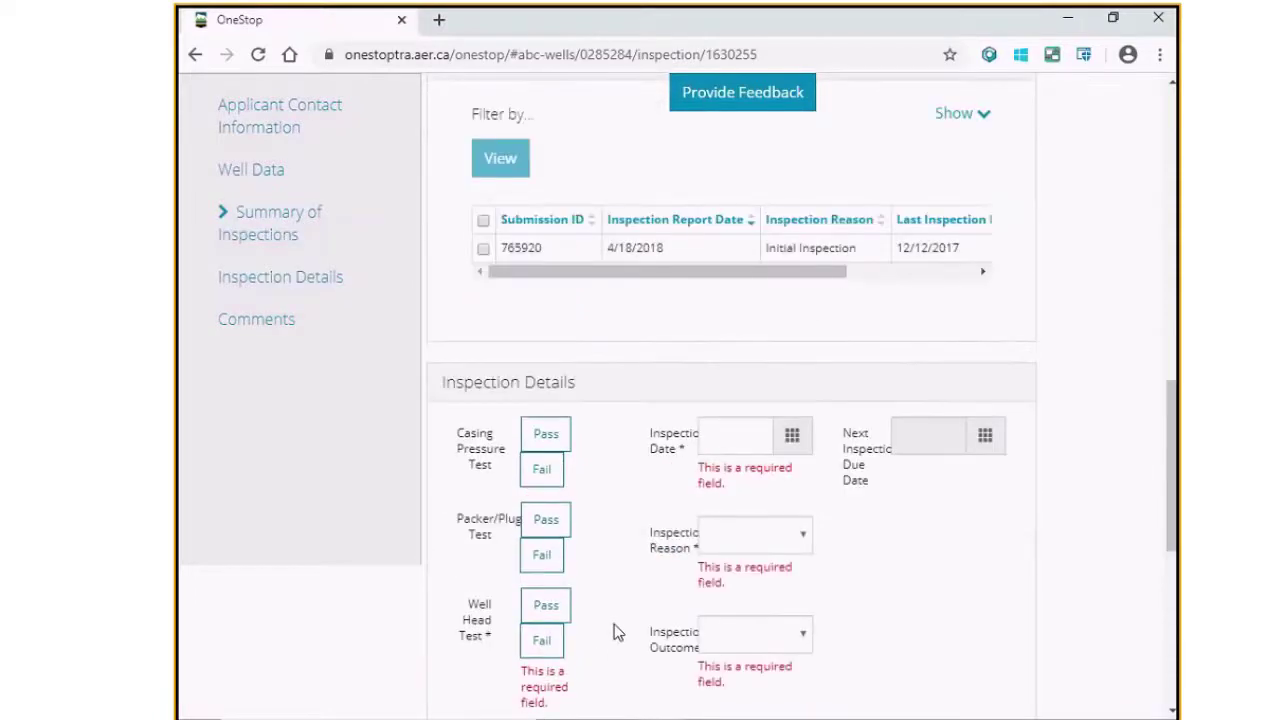
scroll(617, 632, down, 3)
click(548, 314)
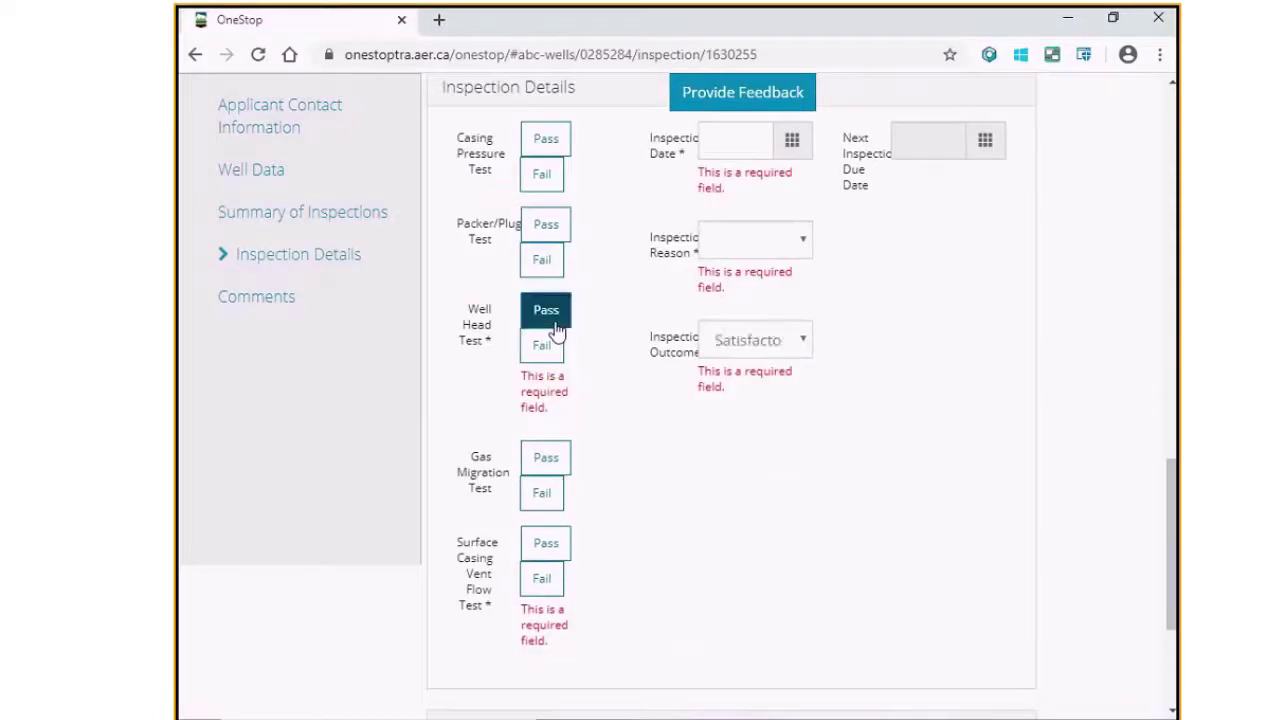
click(553, 543)
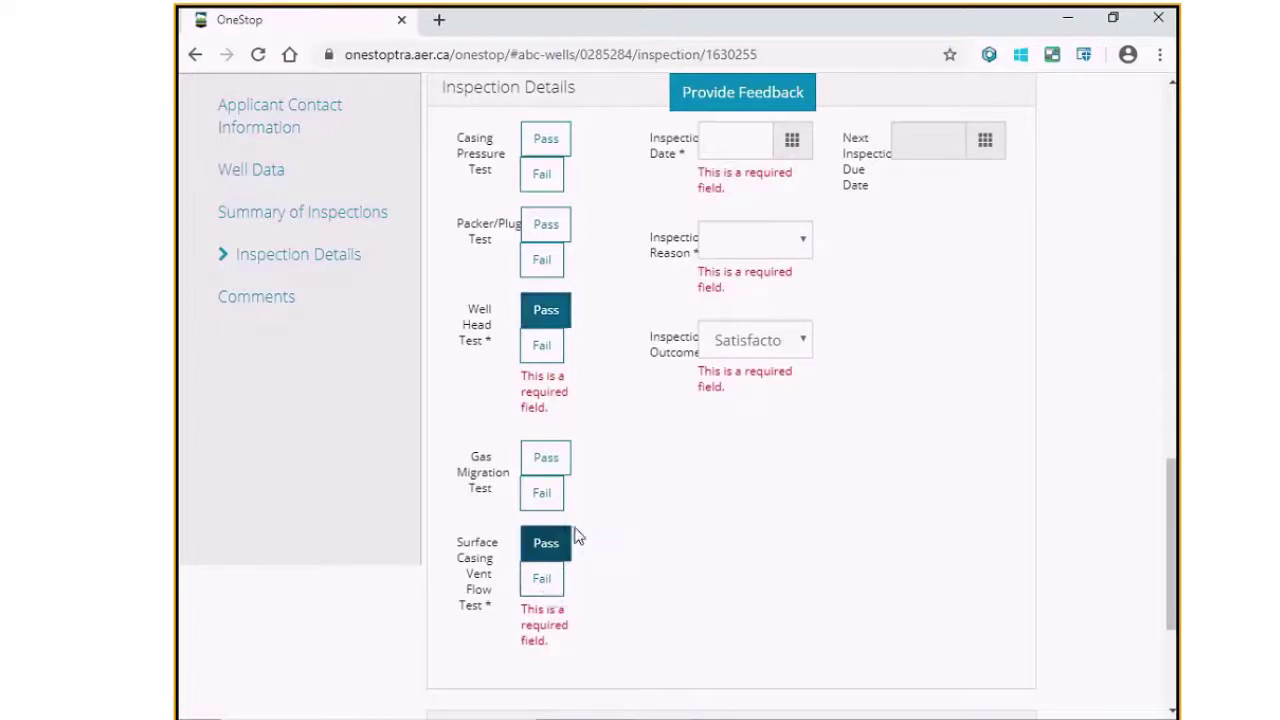
Step: Set the inspection date to 01/23/2020 and the reason to Scheduled Inspection
scroll(775, 497, up, 1)
click(792, 240)
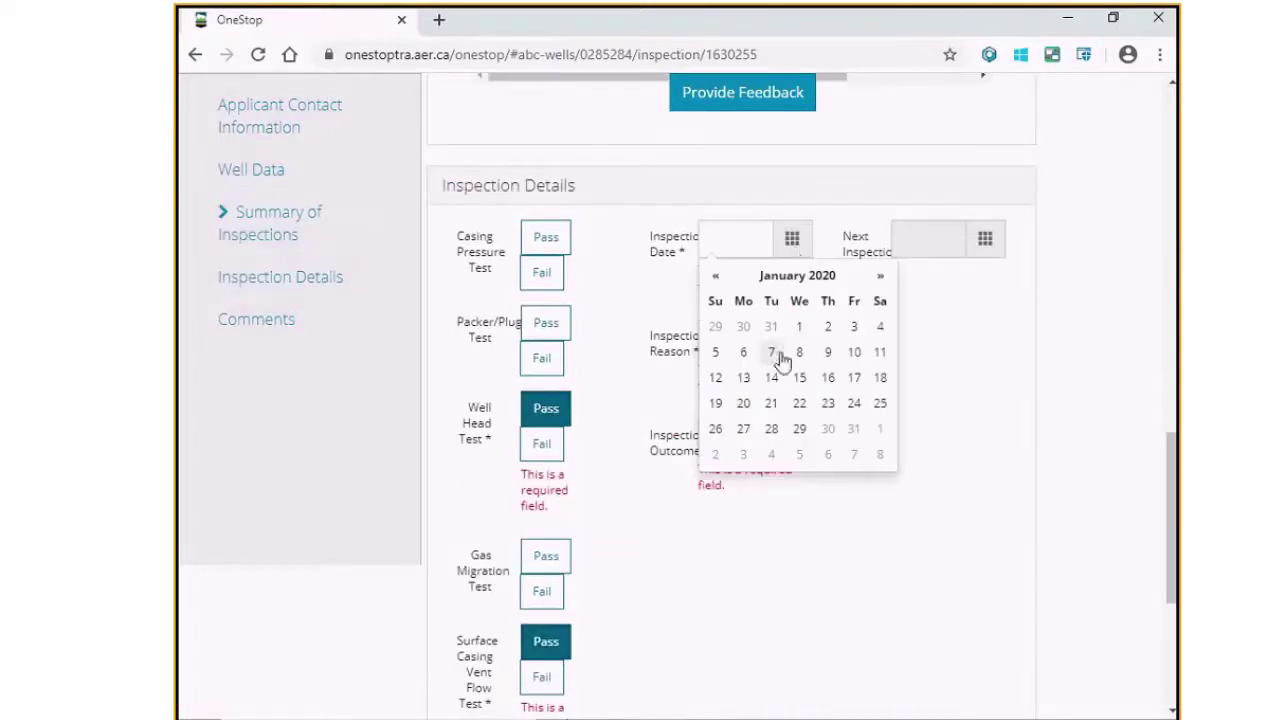
click(879, 276)
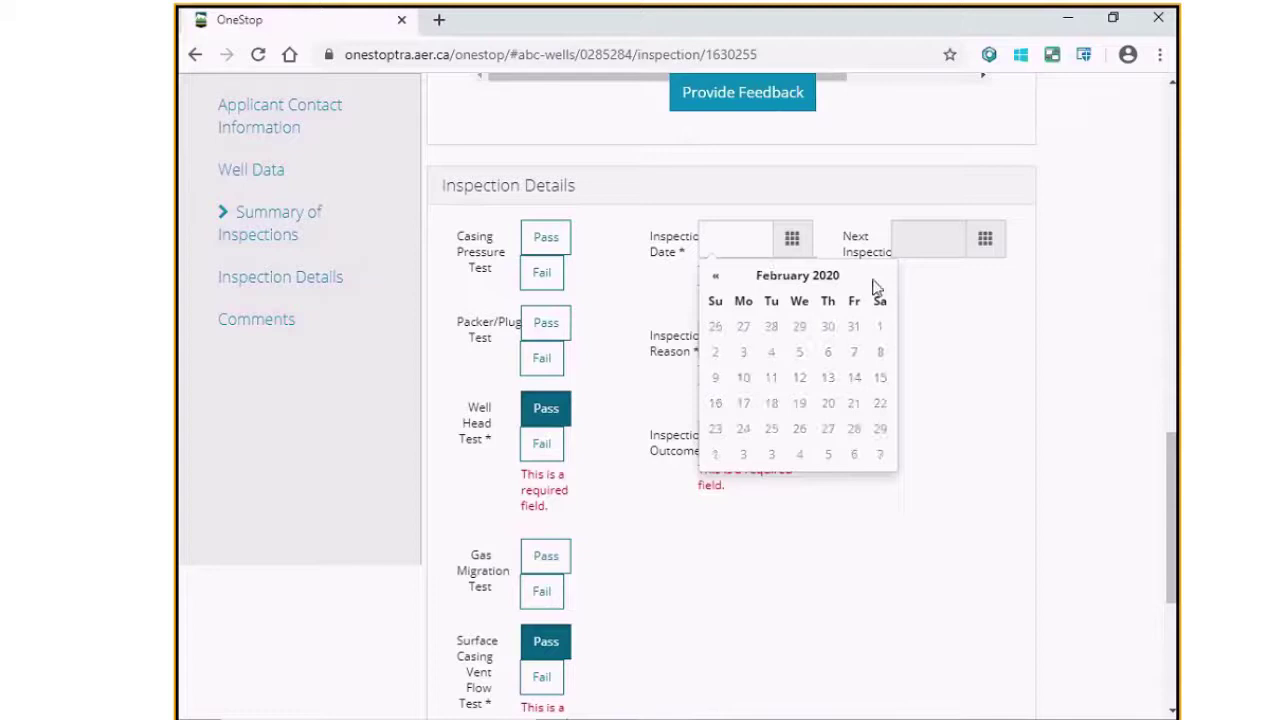
click(714, 279)
click(823, 405)
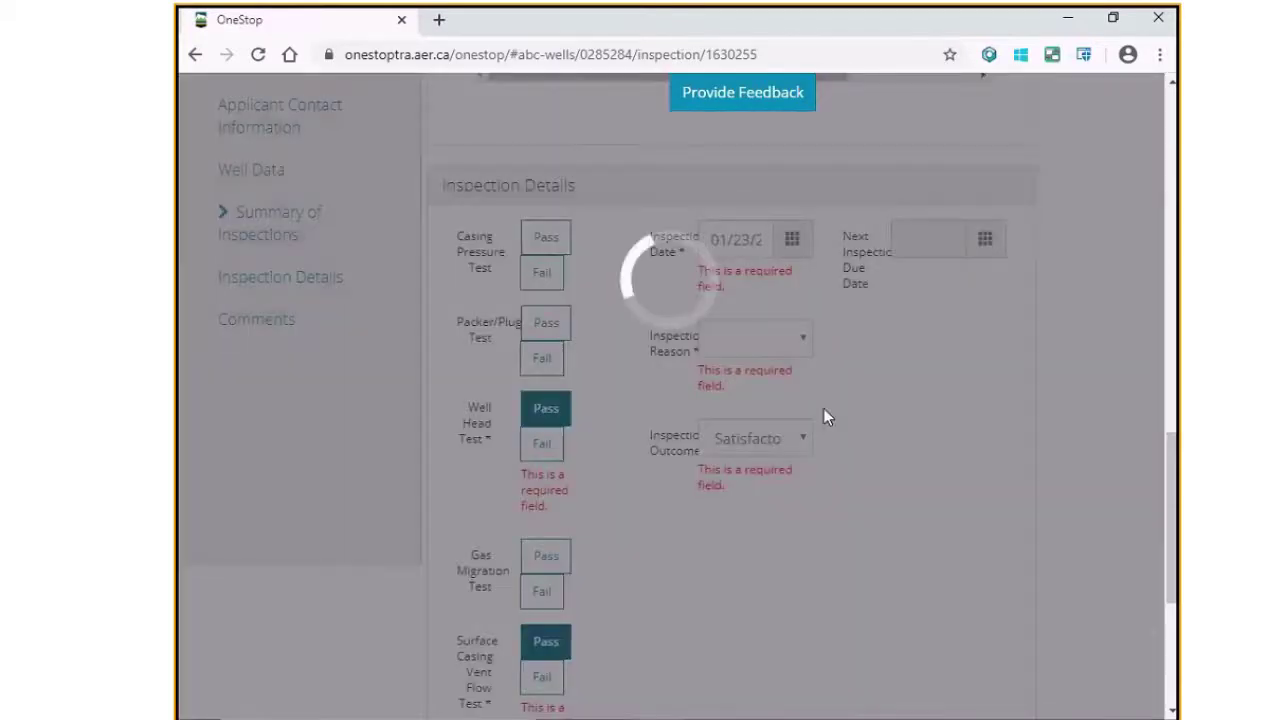
click(797, 337)
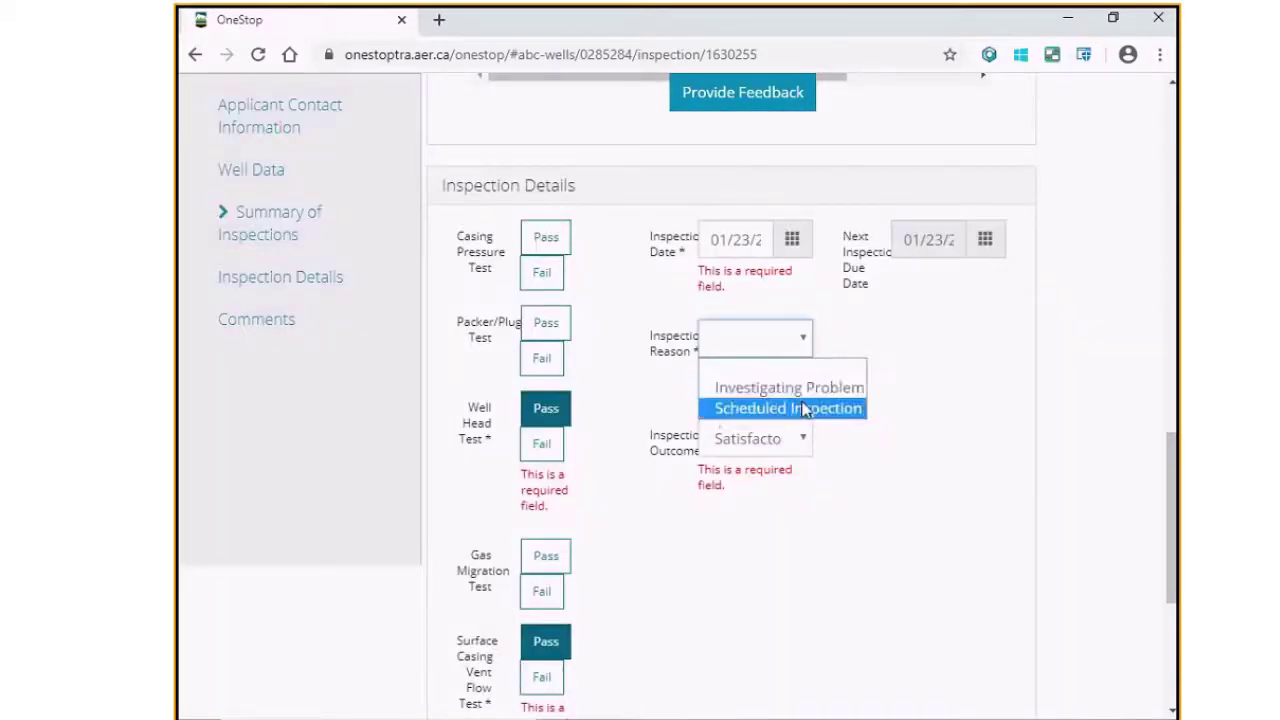
click(806, 409)
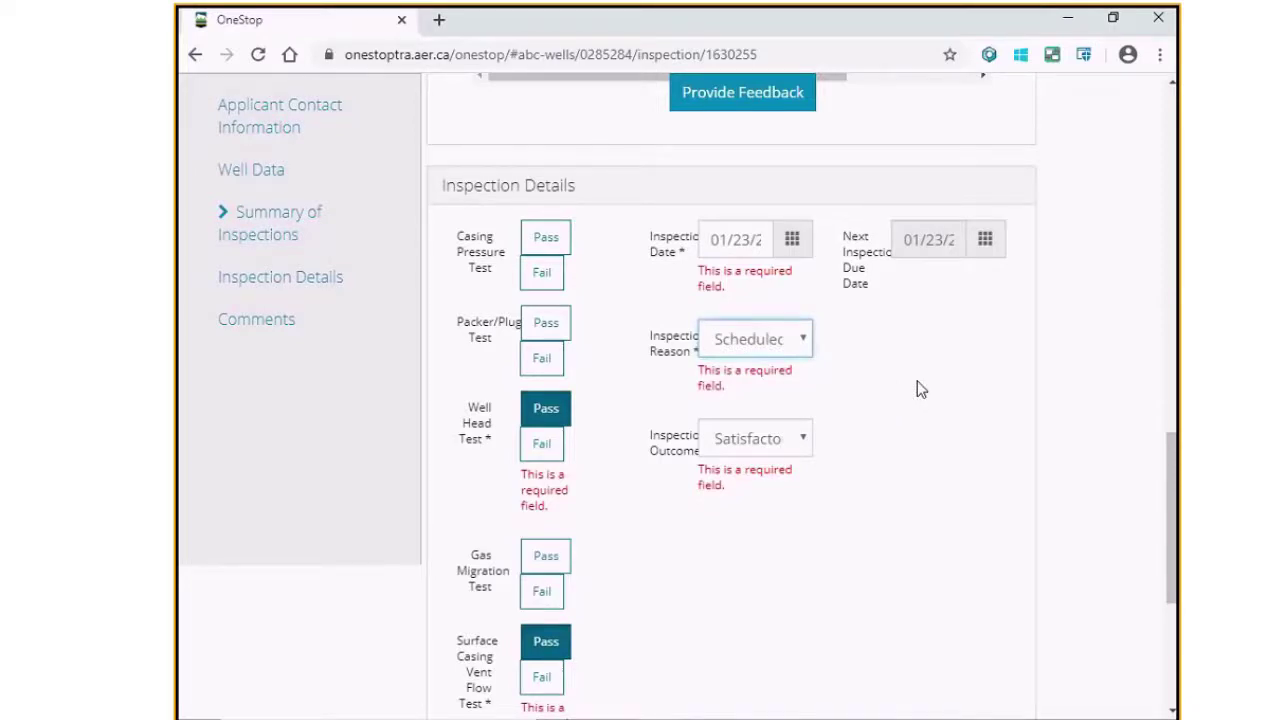
scroll(689, 503, down, 2)
scroll(434, 697, down, 2)
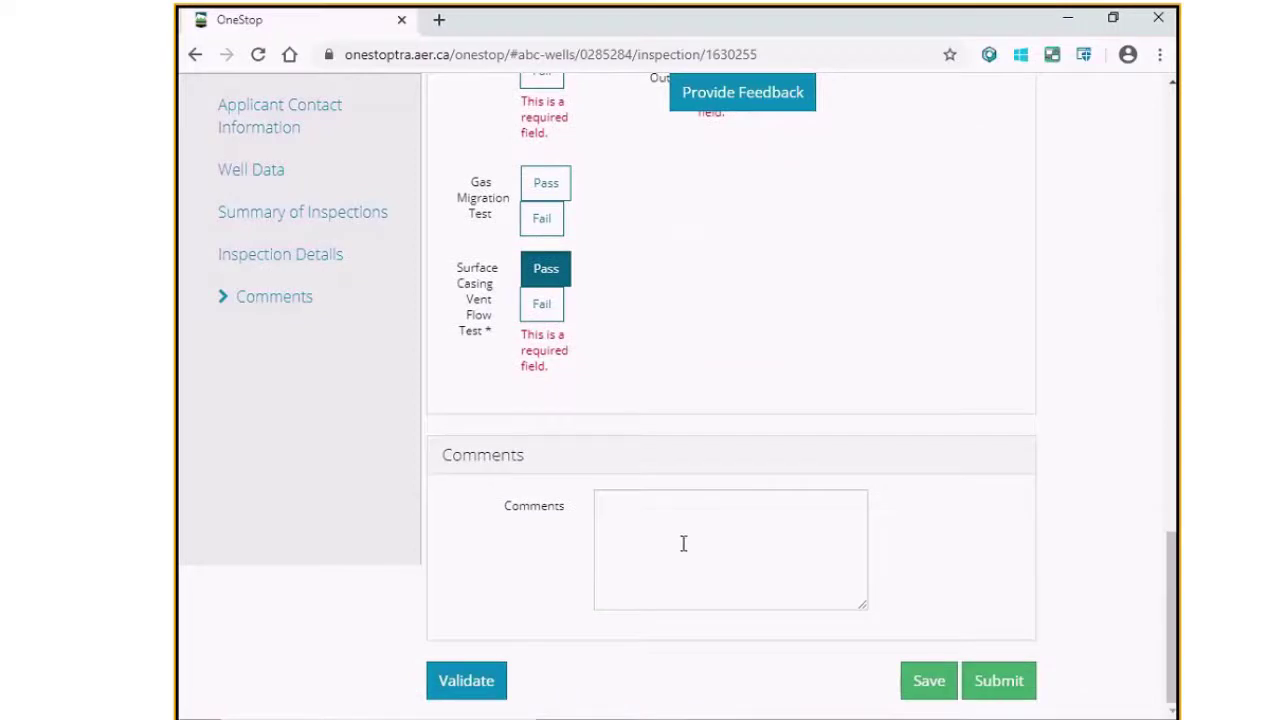
Step: Re-validate the report and type 'Insert comments here' in the Comments box
click(495, 676)
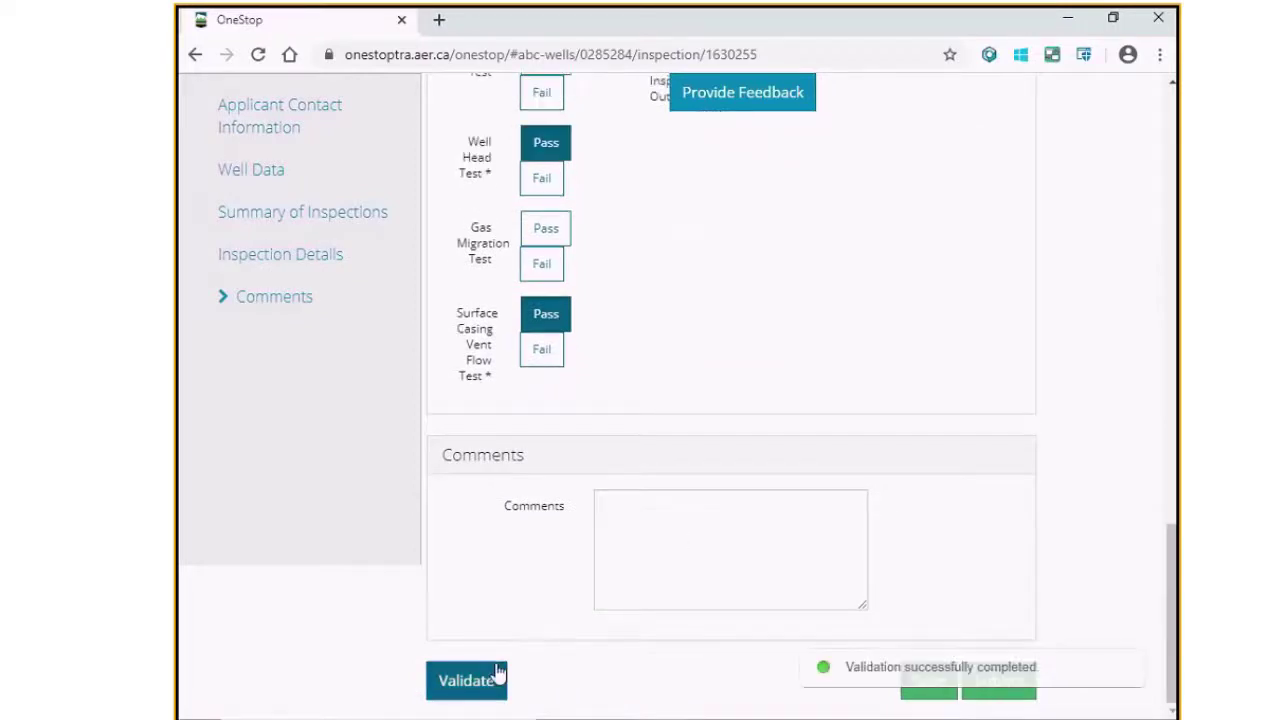
click(798, 544)
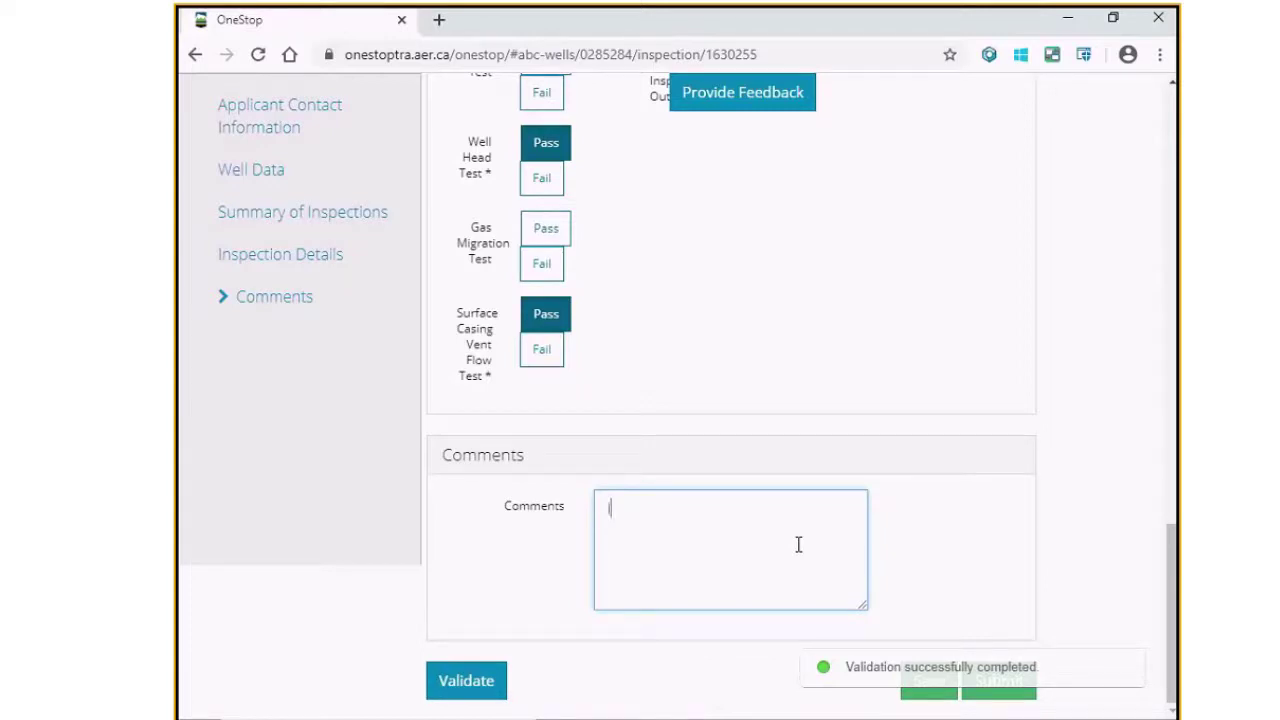
text(Insert comm)
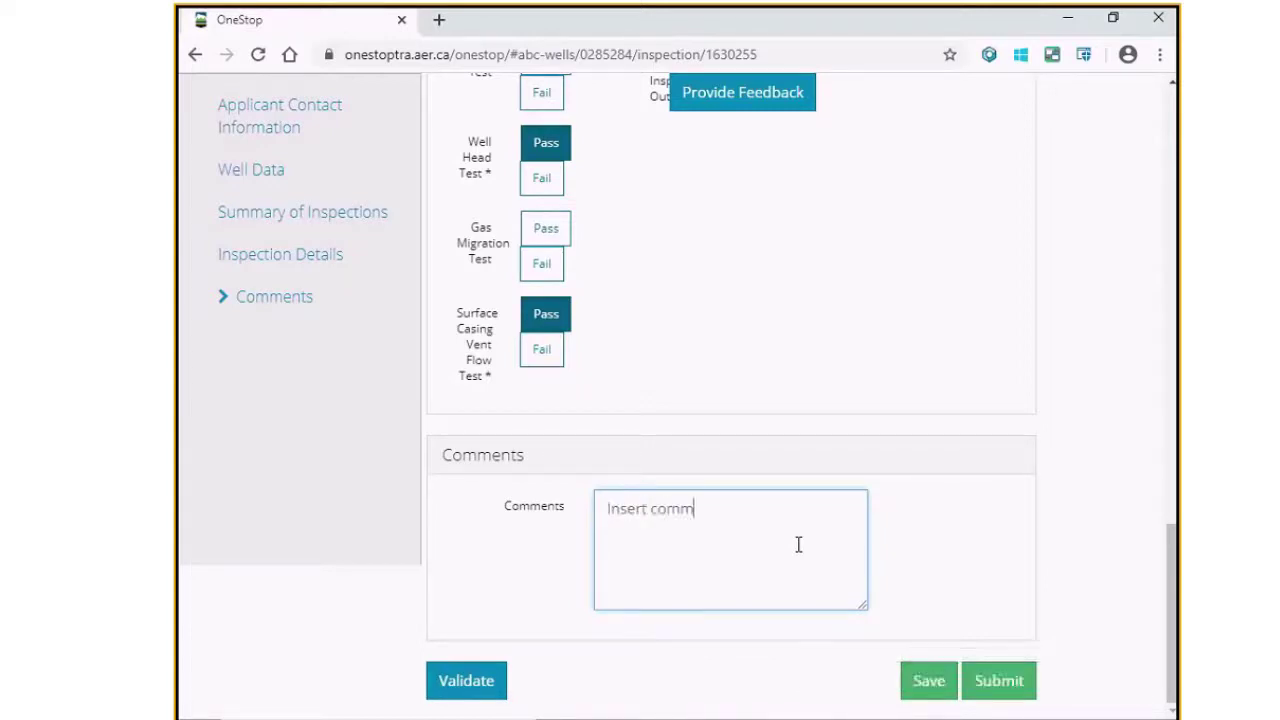
text(ents here)
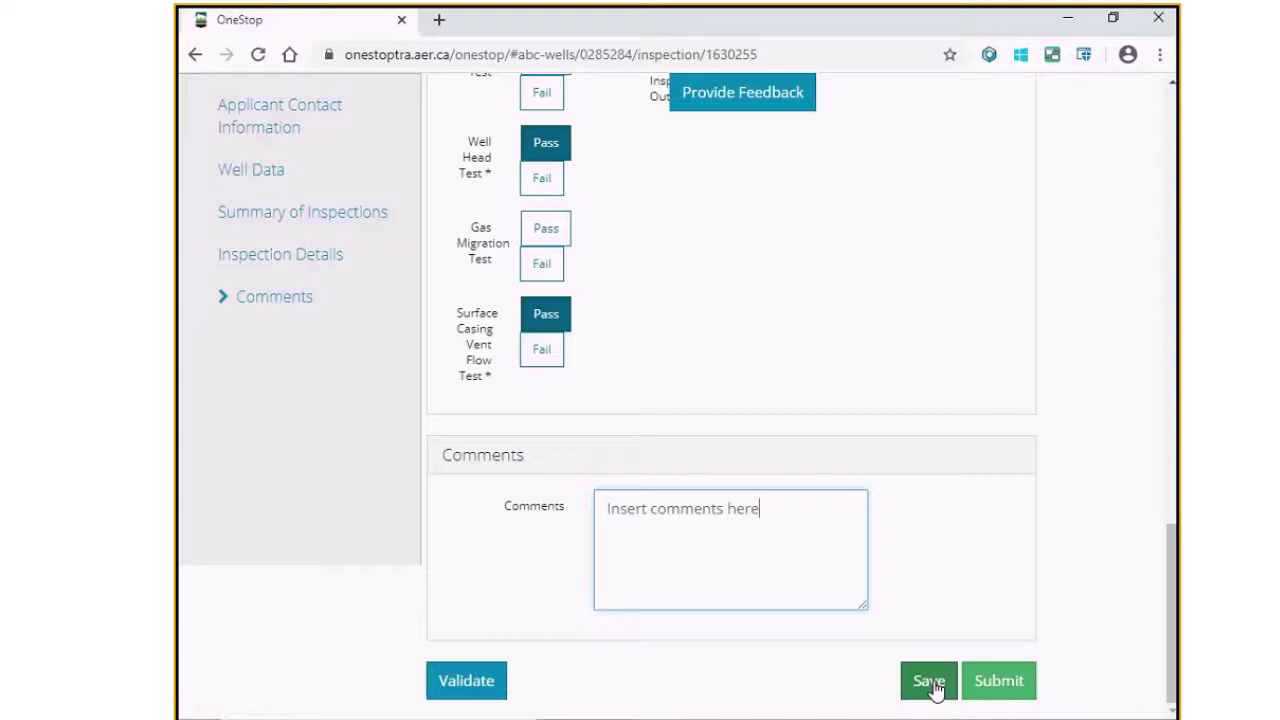
Step: Submit the new industry inspection report to reach its Declaration and Disclaimer
click(992, 692)
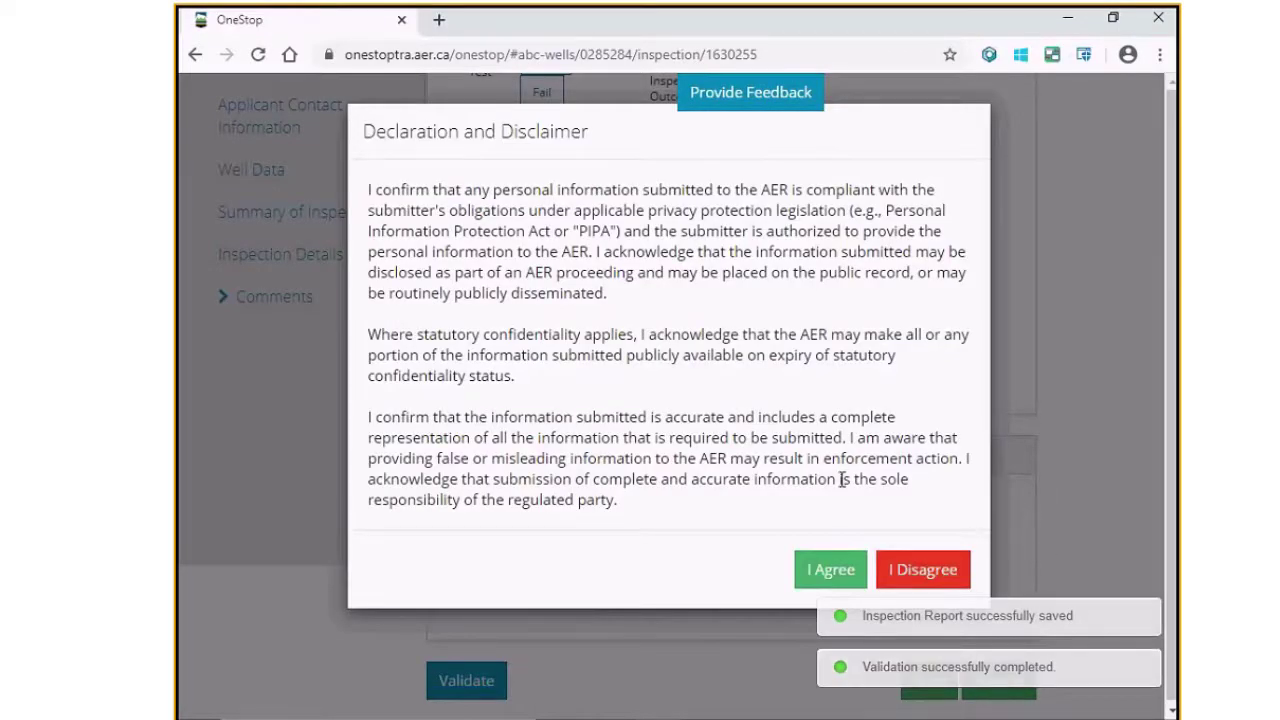
Step: Agree to the declaration and keep the existing working interest participants, submitting report 1630255
click(822, 571)
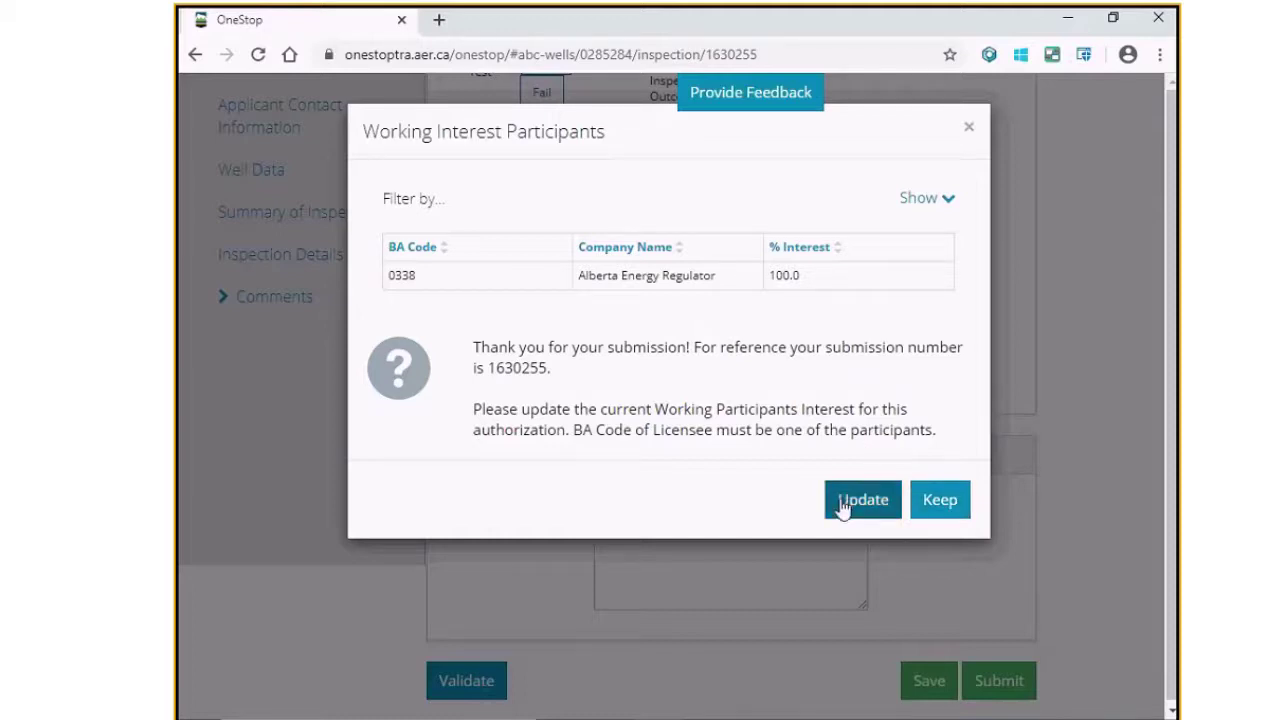
click(940, 500)
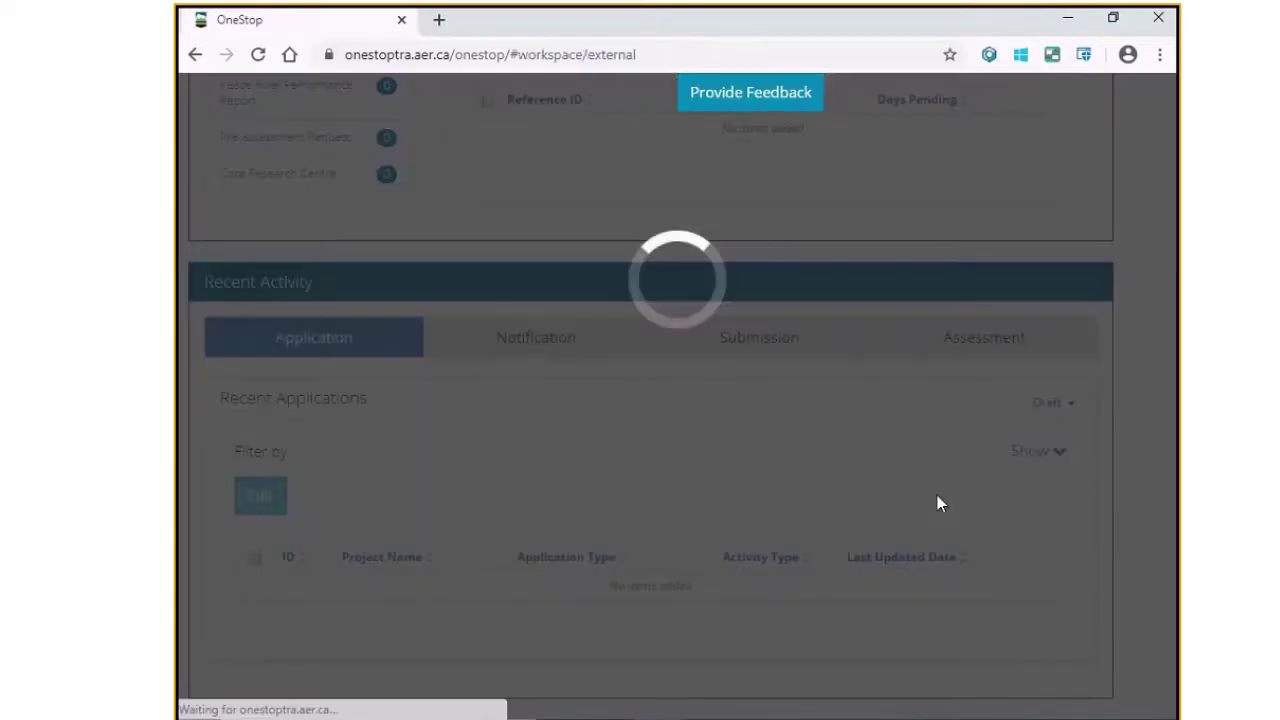